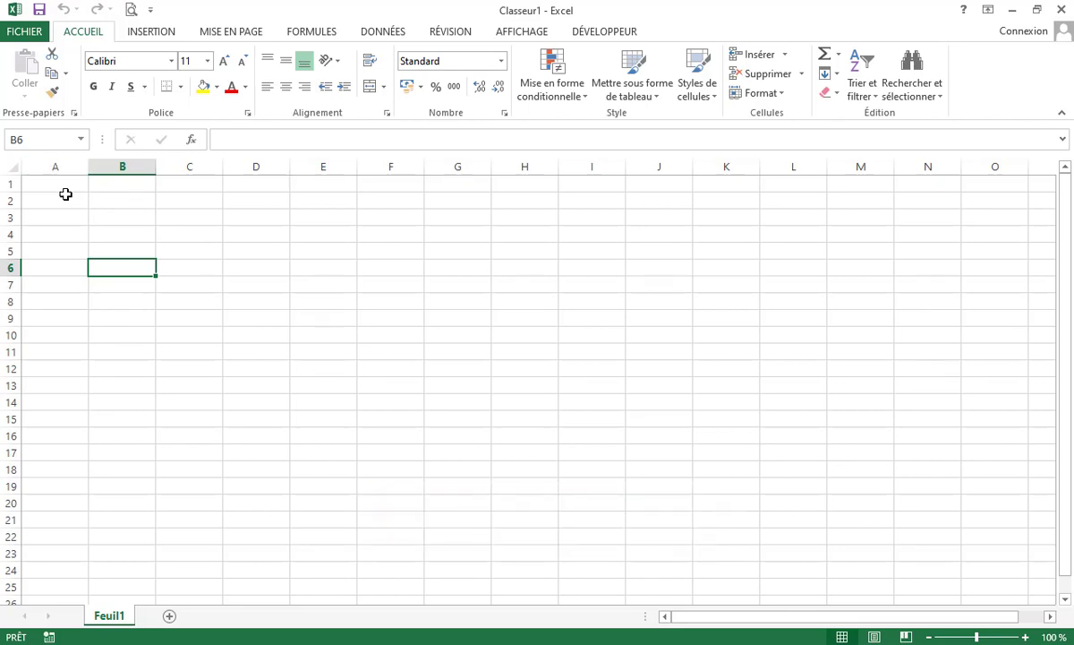
Explore the blank sheet's layout by selecting columns A to C, rows 1 and 2, and single cells in column A
{"action": "left_click", "coordinate": [65, 197]}
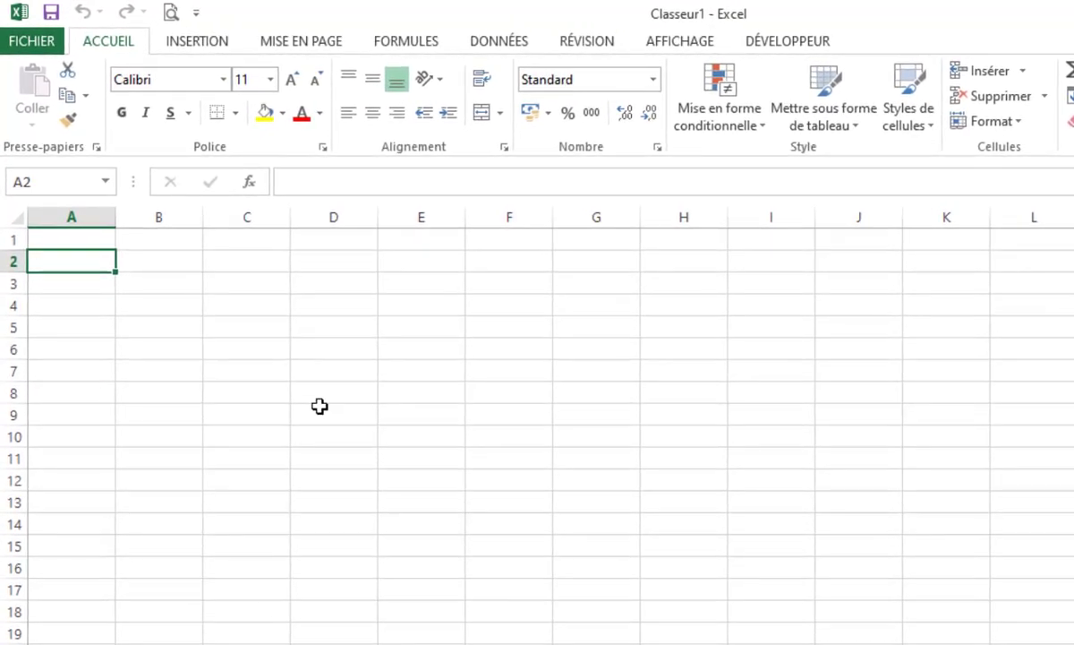
{"action": "left_click", "coordinate": [101, 214]}
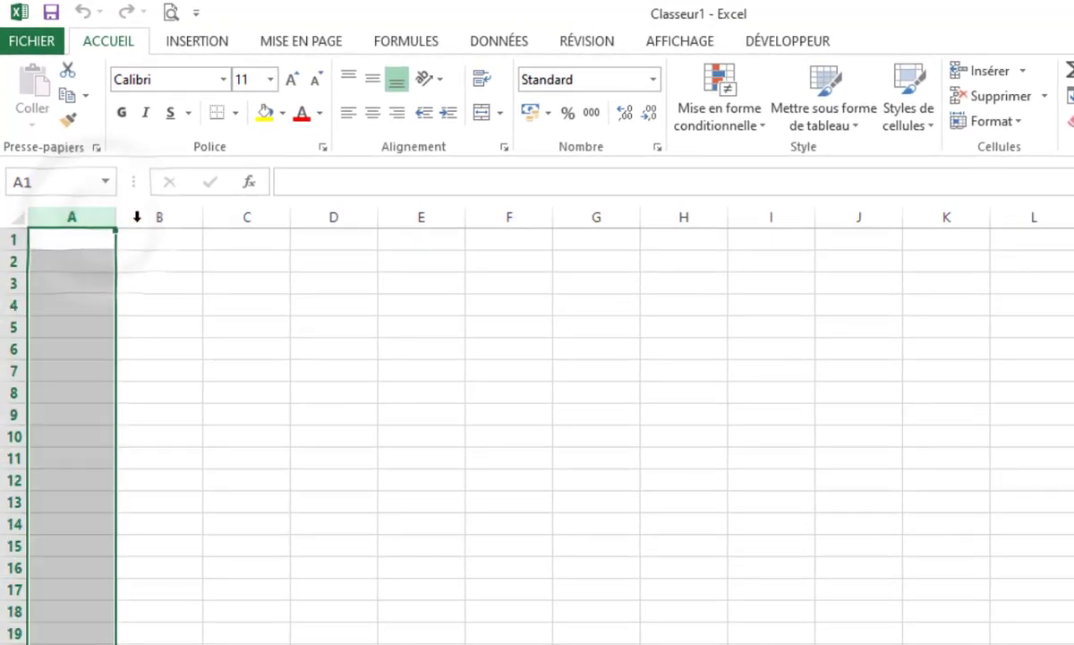
{"action": "left_click", "coordinate": [160, 215]}
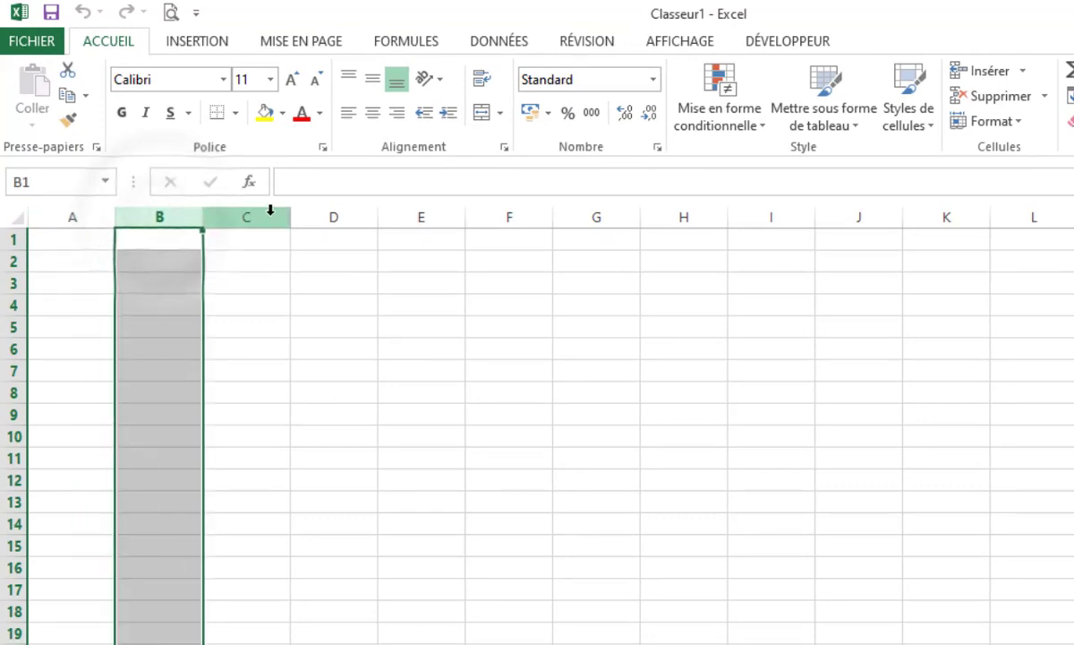
{"action": "left_click", "coordinate": [269, 215]}
{"action": "left_click", "coordinate": [45, 281]}
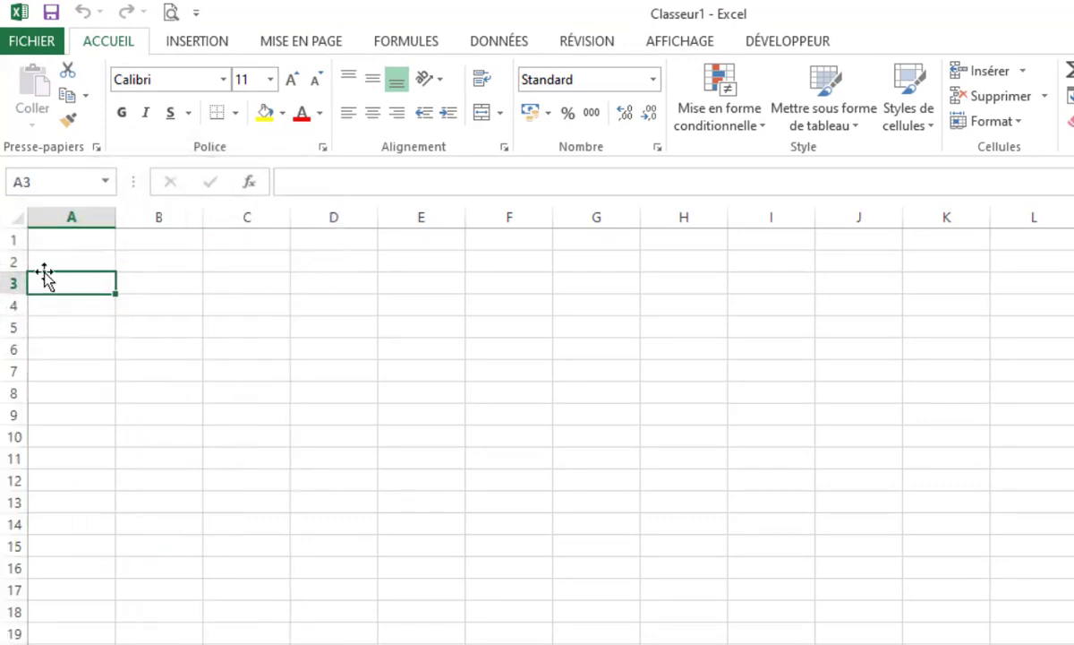
{"action": "left_click", "coordinate": [7, 240]}
{"action": "left_click", "coordinate": [8, 261]}
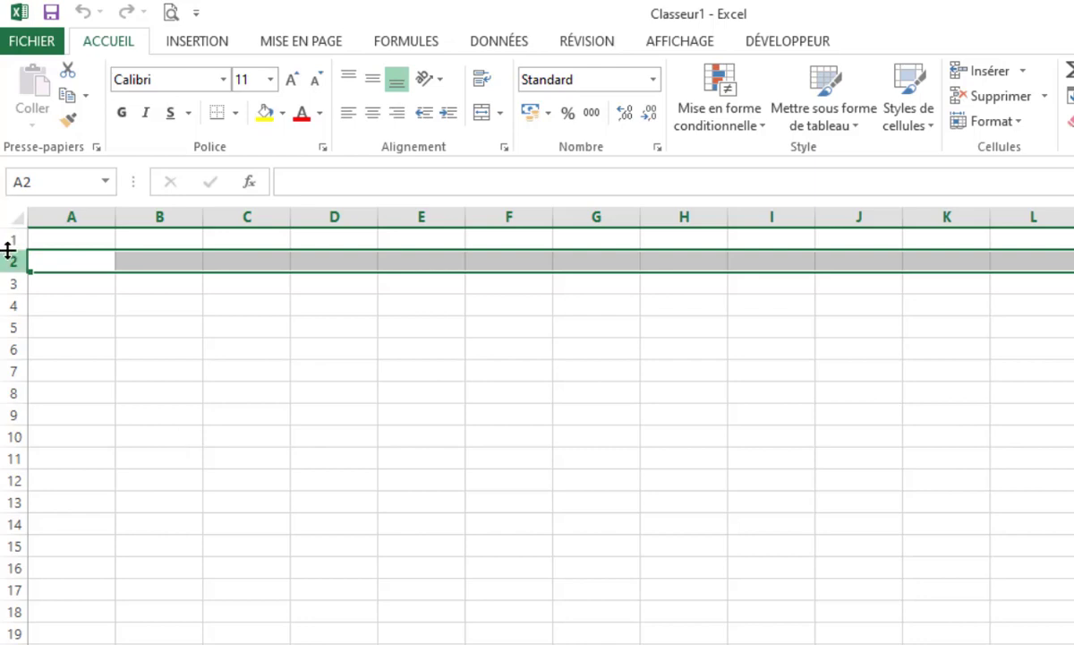
{"action": "left_click", "coordinate": [56, 302]}
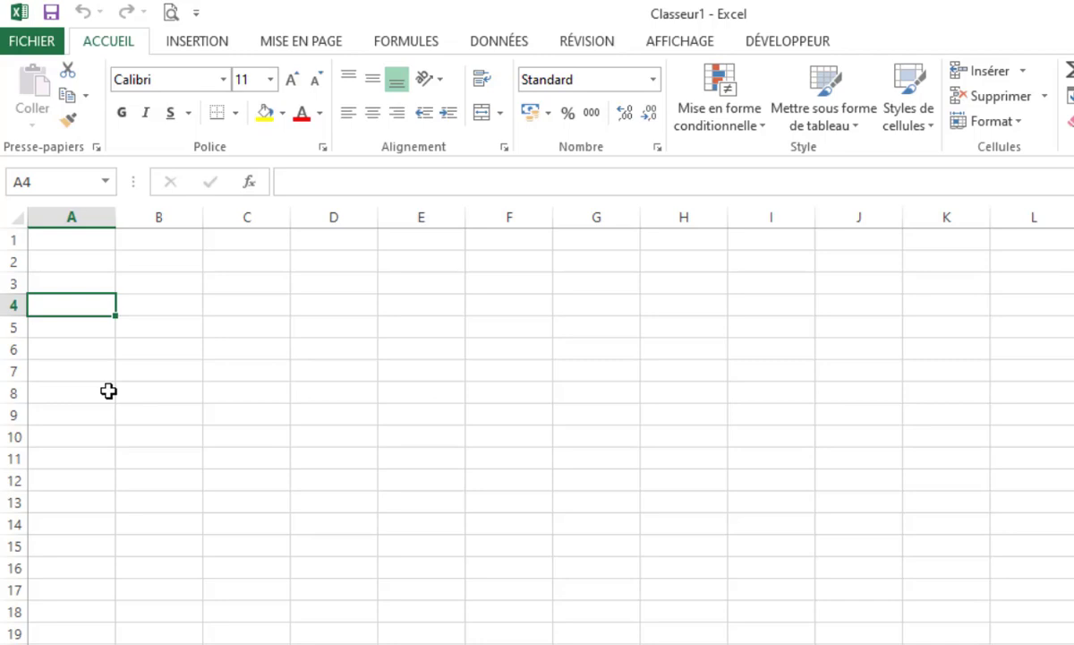
{"action": "left_click", "coordinate": [98, 238]}
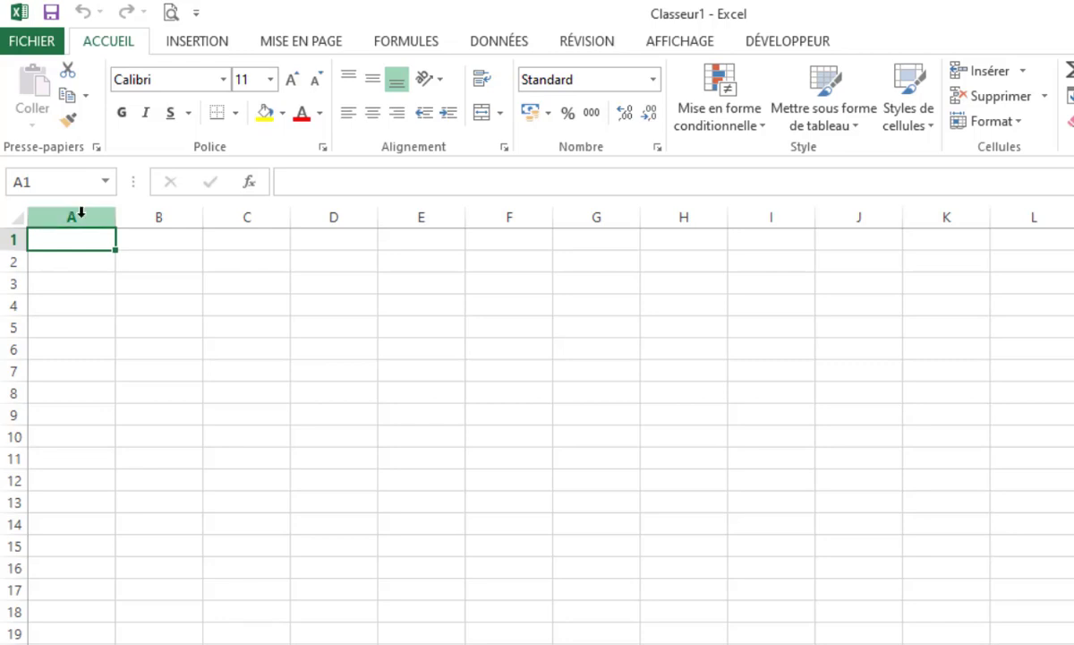
{"action": "left_click", "coordinate": [80, 212]}
{"action": "left_click", "coordinate": [14, 240]}
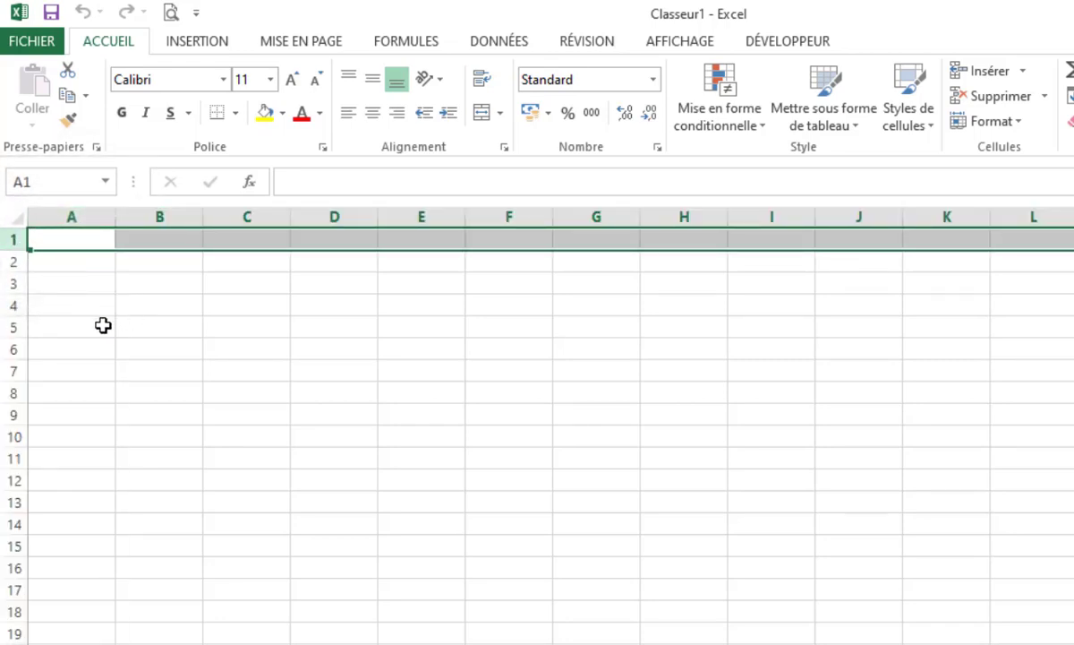
Narrow column A to about two thirds of the width of column B
{"action": "left_click", "coordinate": [156, 394]}
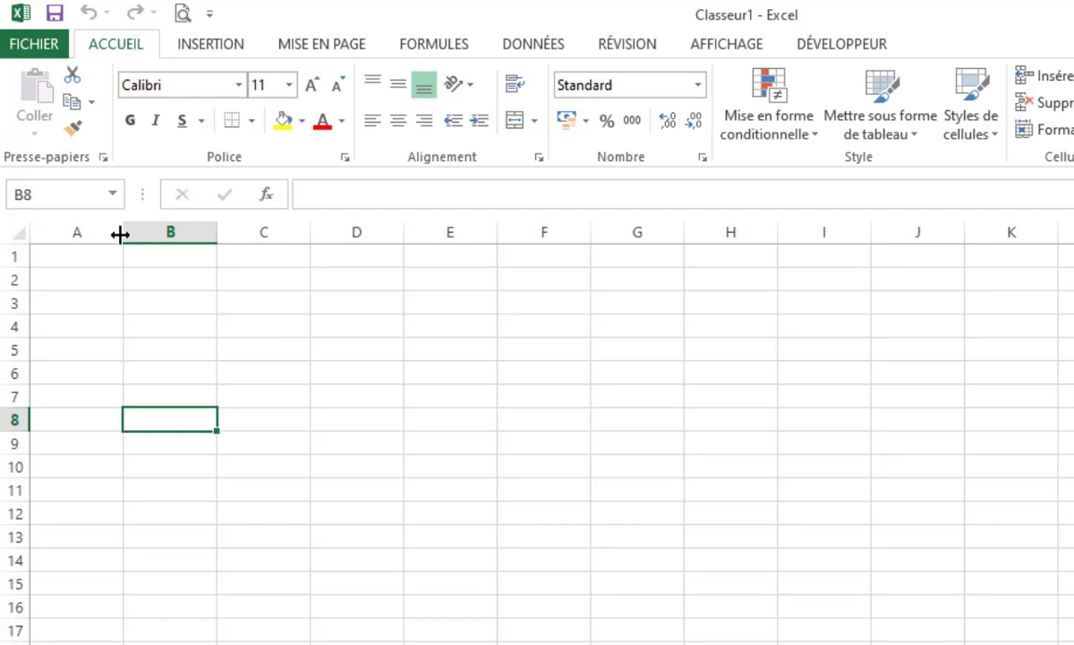
{"action": "left_click_drag", "start_coordinate": [120, 234], "coordinate": [90, 235]}
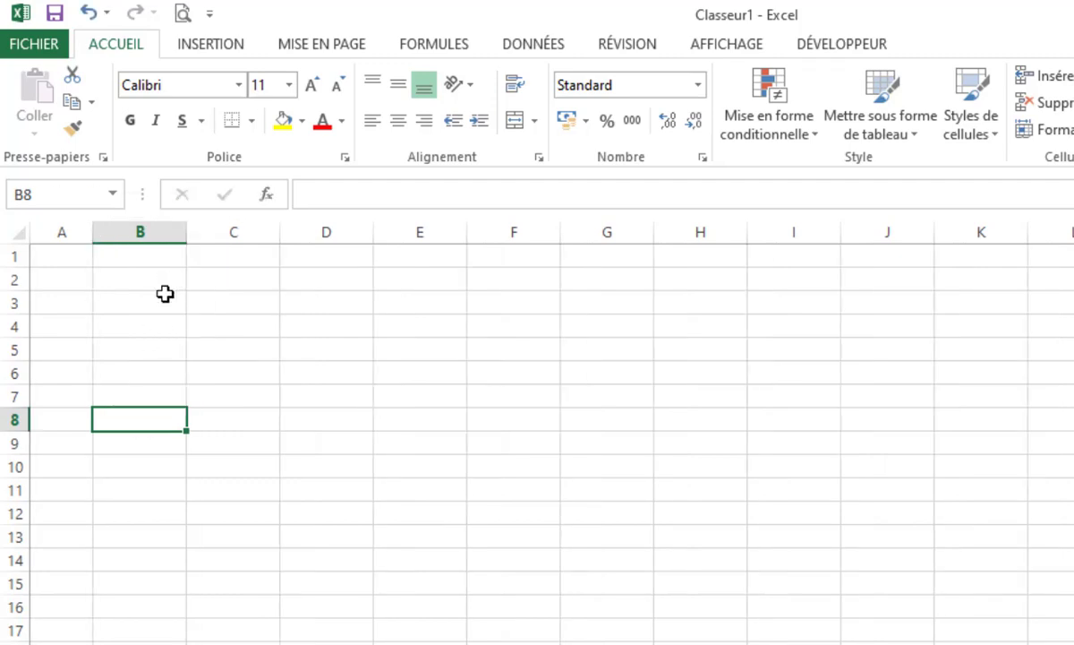
Apply thick borders to A1:F20, covering the outline and the inner horizontal and vertical lines
{"action": "left_click_drag", "start_coordinate": [45, 255], "coordinate": [387, 555]}
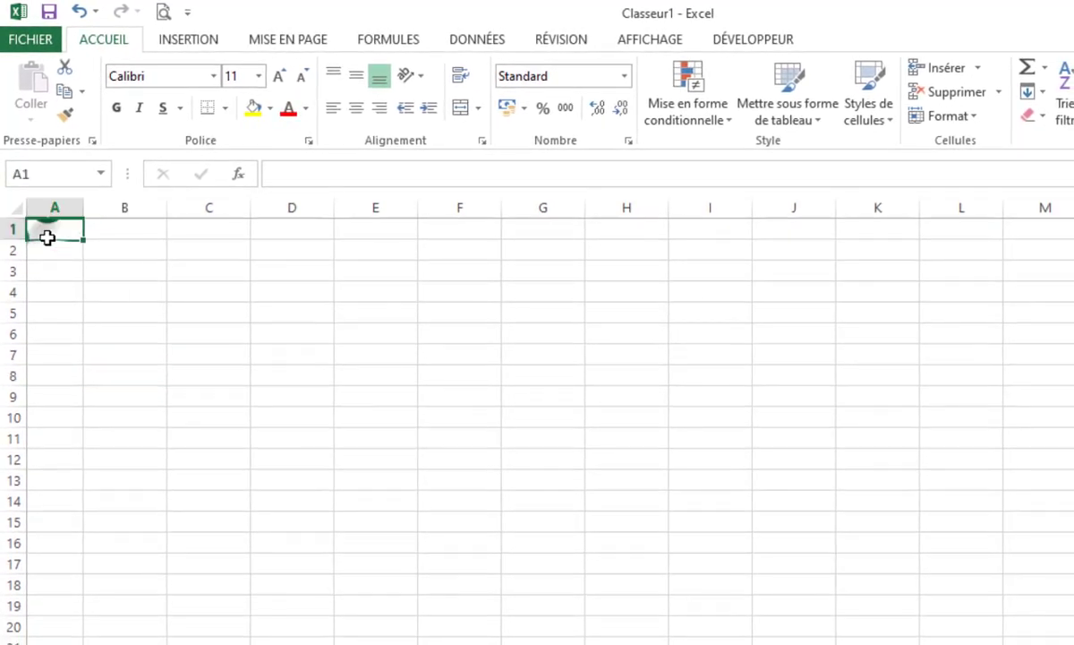
{"action": "left_click_drag", "start_coordinate": [345, 498], "coordinate": [462, 628]}
{"action": "left_click", "coordinate": [222, 108]}
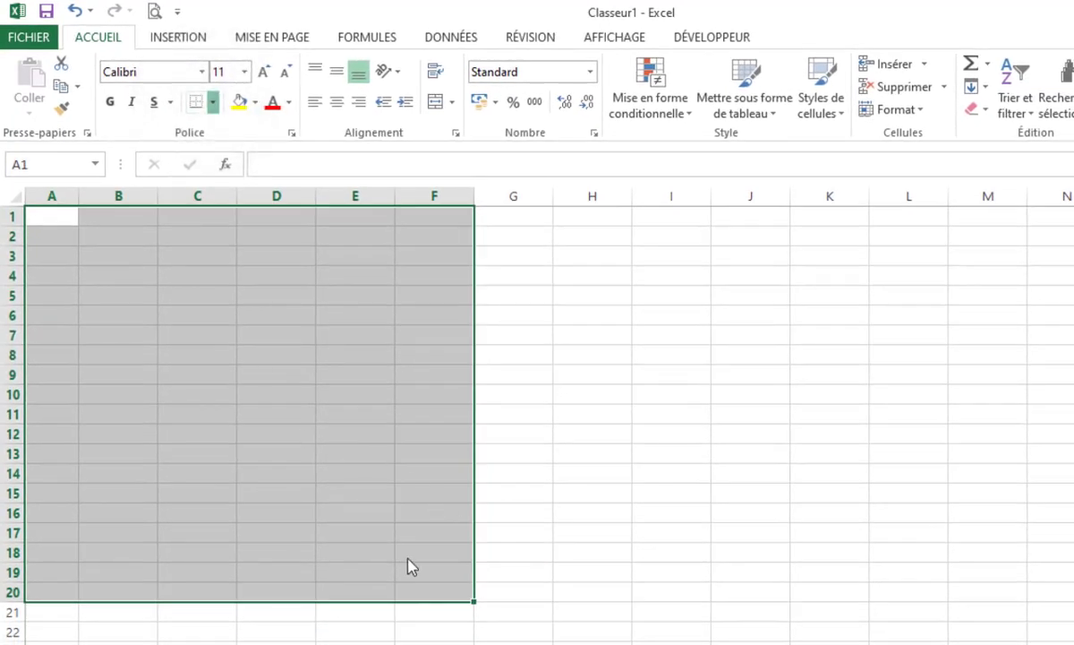
{"action": "left_click", "coordinate": [348, 578]}
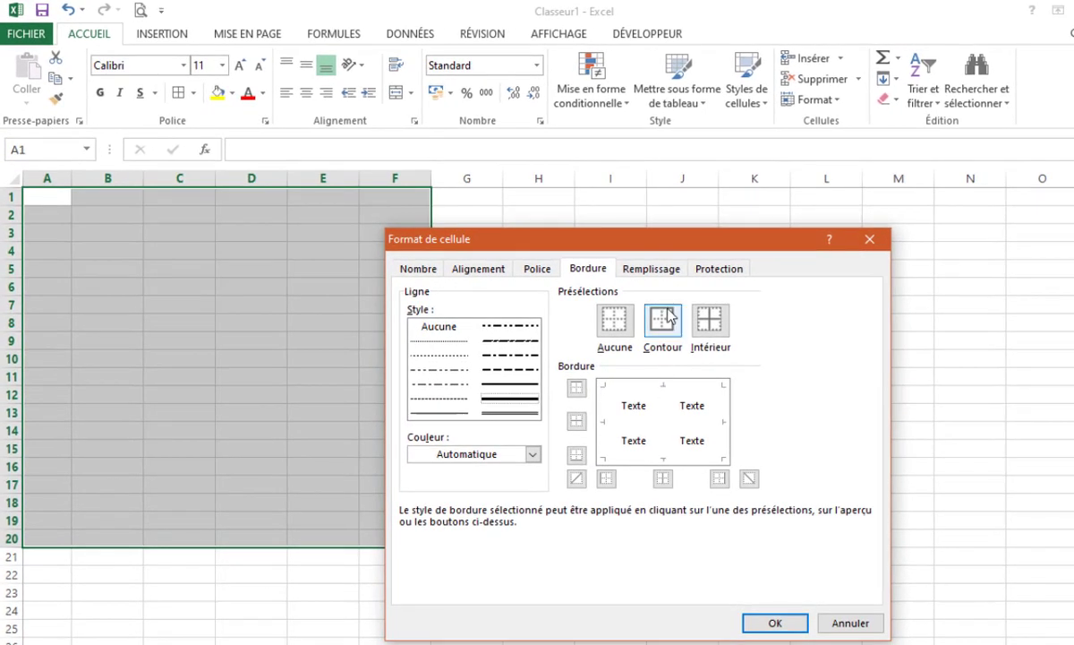
{"action": "left_click", "coordinate": [707, 340]}
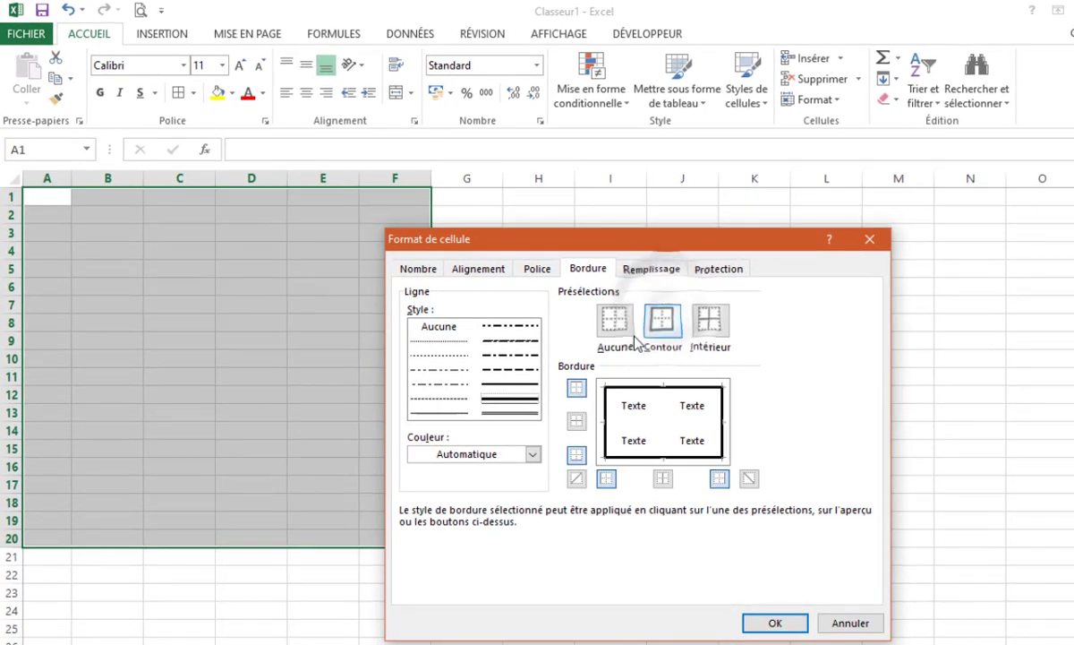
{"action": "left_click", "coordinate": [576, 420]}
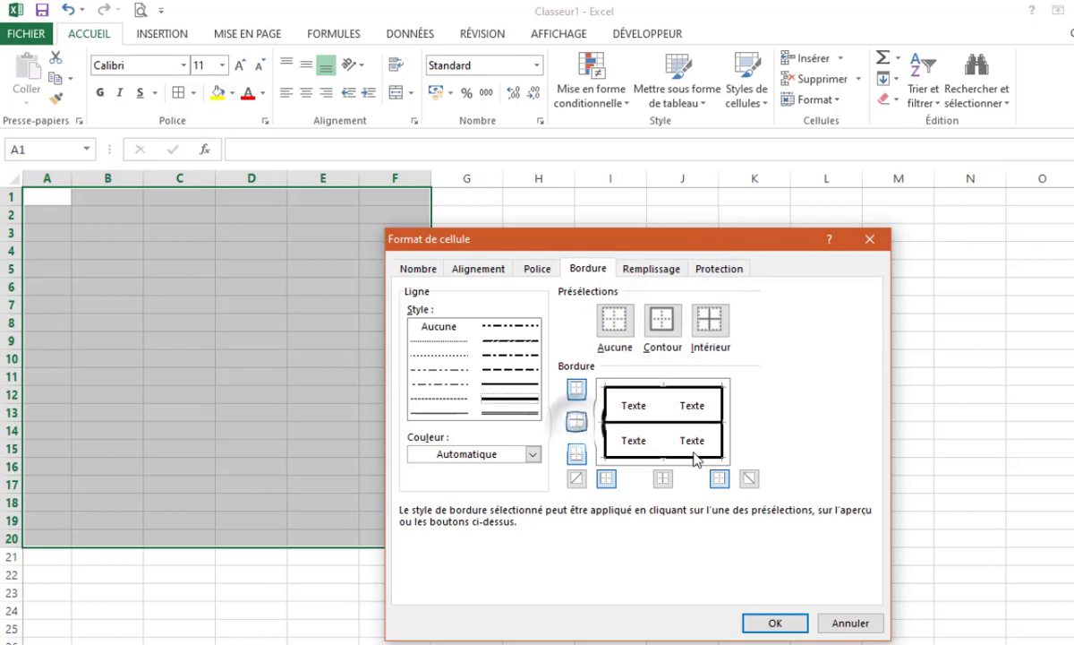
{"action": "left_click", "coordinate": [662, 478]}
{"action": "left_click", "coordinate": [775, 622]}
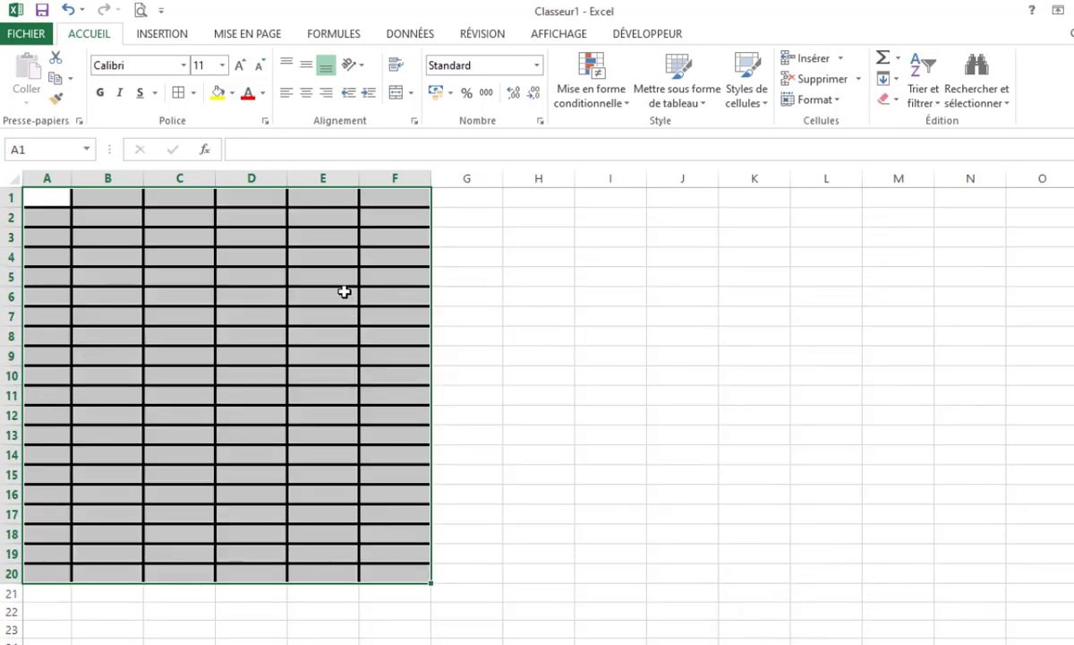
{"action": "left_click", "coordinate": [343, 293]}
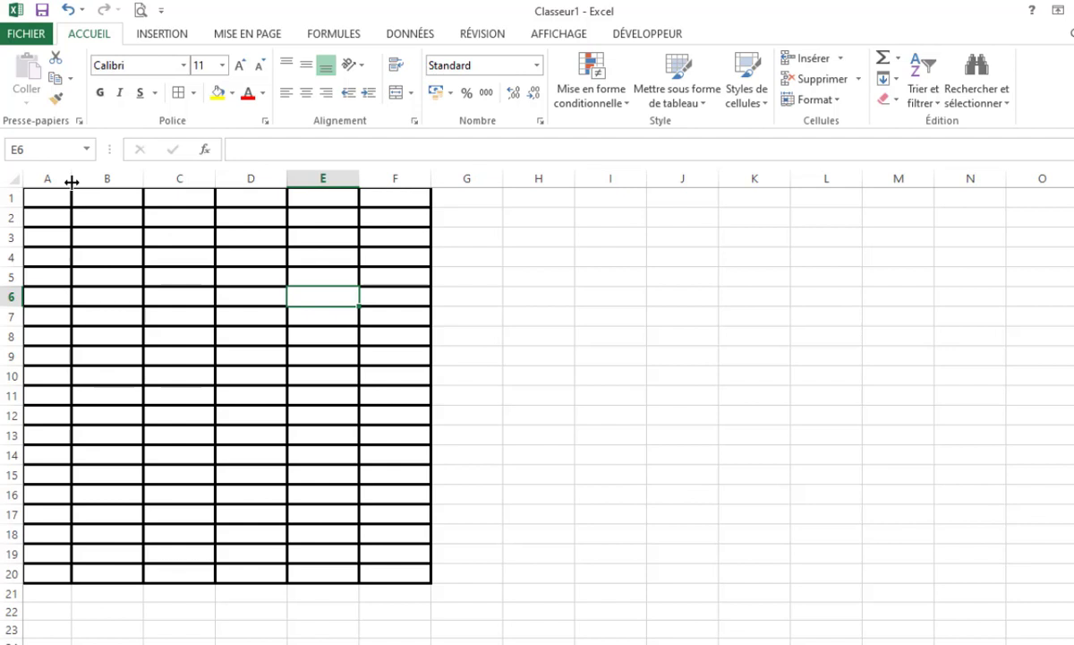
Widen column A of the bordered table to about two and a half times the width of column B
{"action": "left_click_drag", "start_coordinate": [72, 182], "coordinate": [57, 181]}
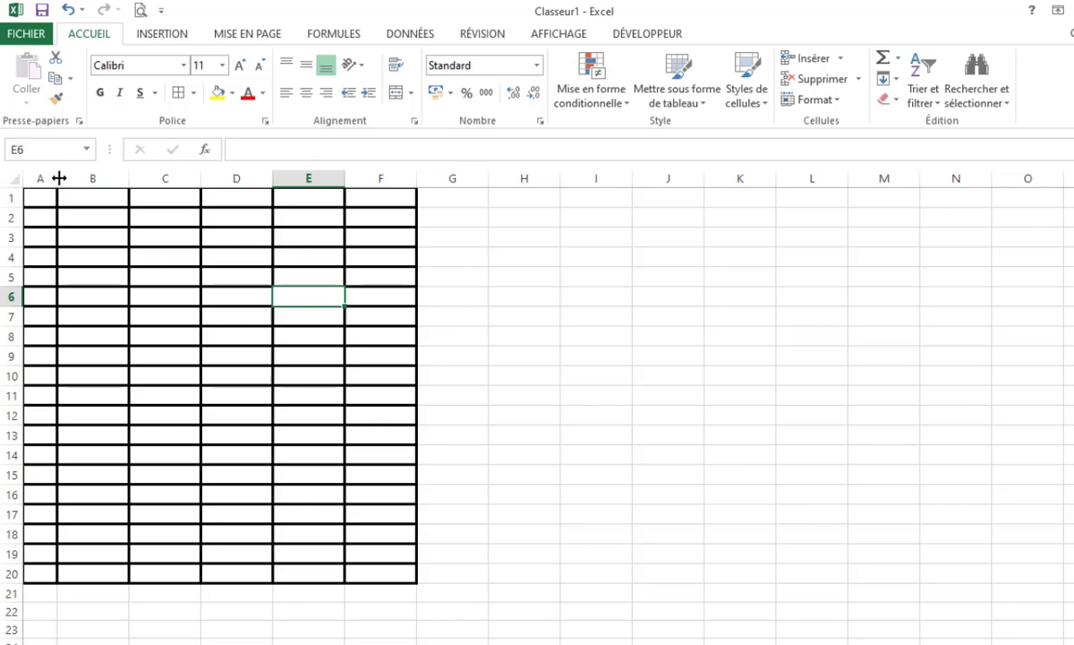
{"action": "left_click_drag", "start_coordinate": [60, 178], "coordinate": [178, 206]}
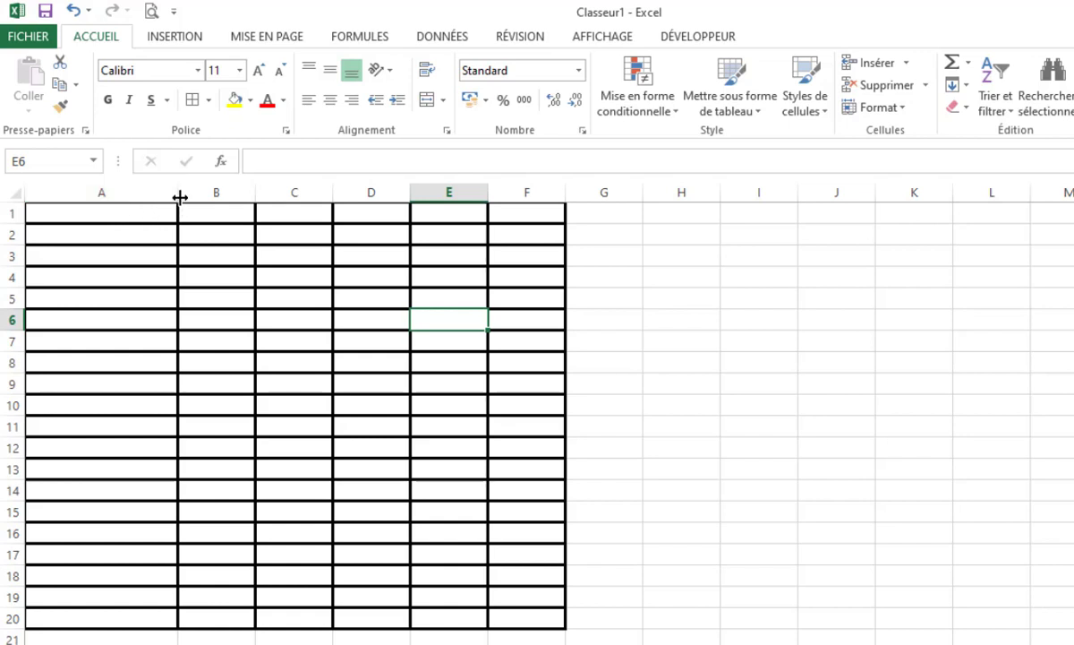
{"action": "left_click_drag", "start_coordinate": [177, 192], "coordinate": [177, 192]}
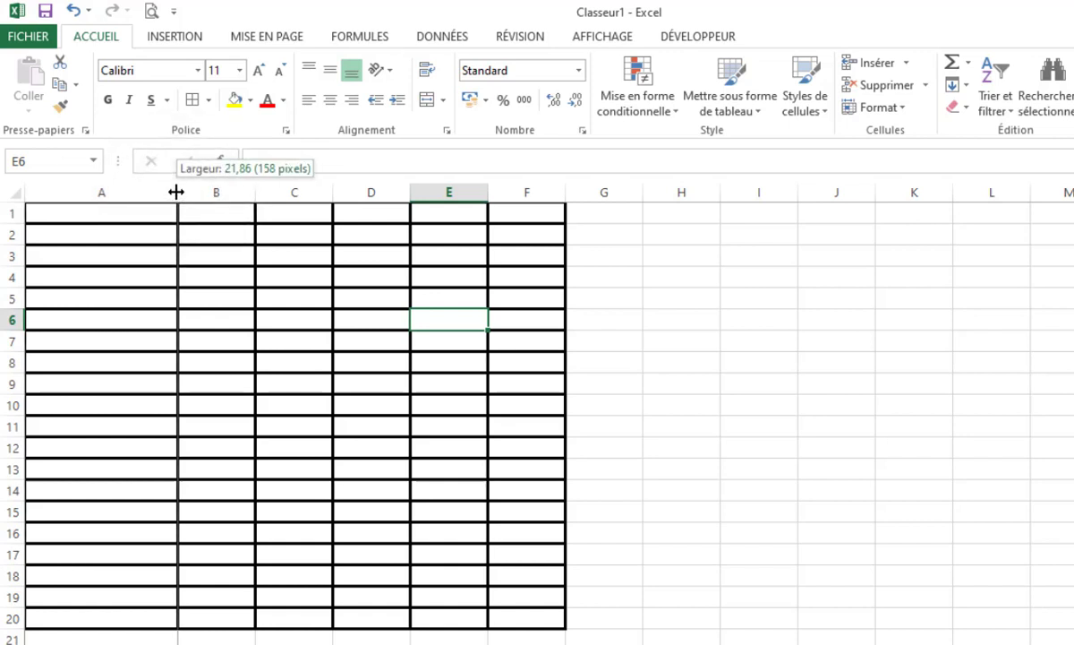
{"action": "left_click_drag", "start_coordinate": [177, 192], "coordinate": [220, 210]}
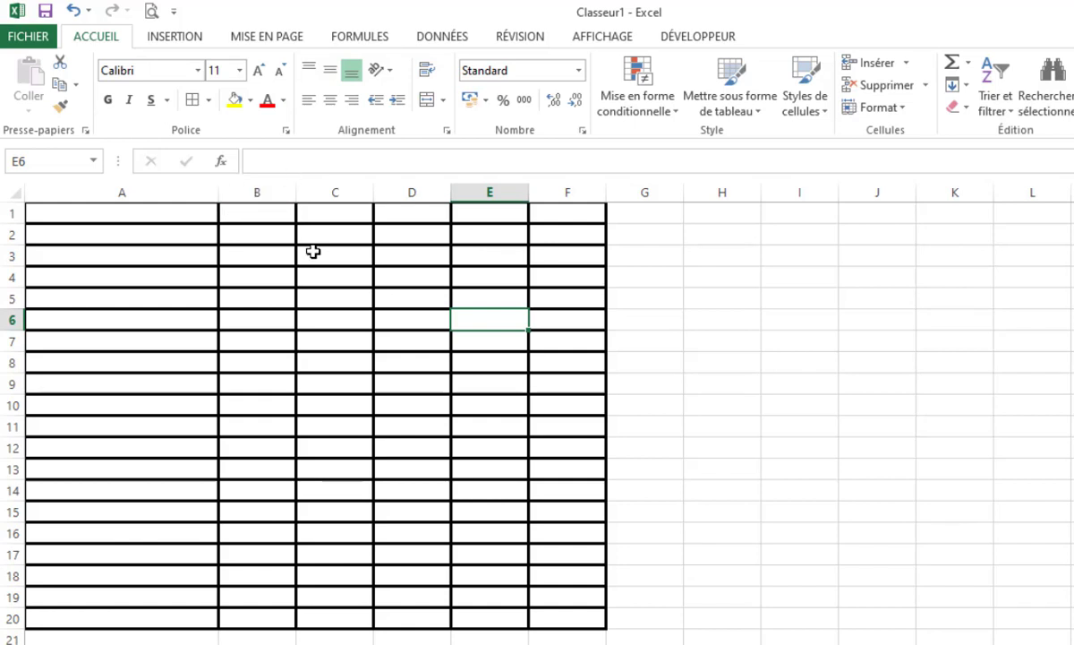
Widen column B to just over one and a half times column C's width and make row 1 noticeably taller
{"action": "left_click_drag", "start_coordinate": [296, 197], "coordinate": [318, 205]}
{"action": "left_click_drag", "start_coordinate": [418, 194], "coordinate": [347, 203]}
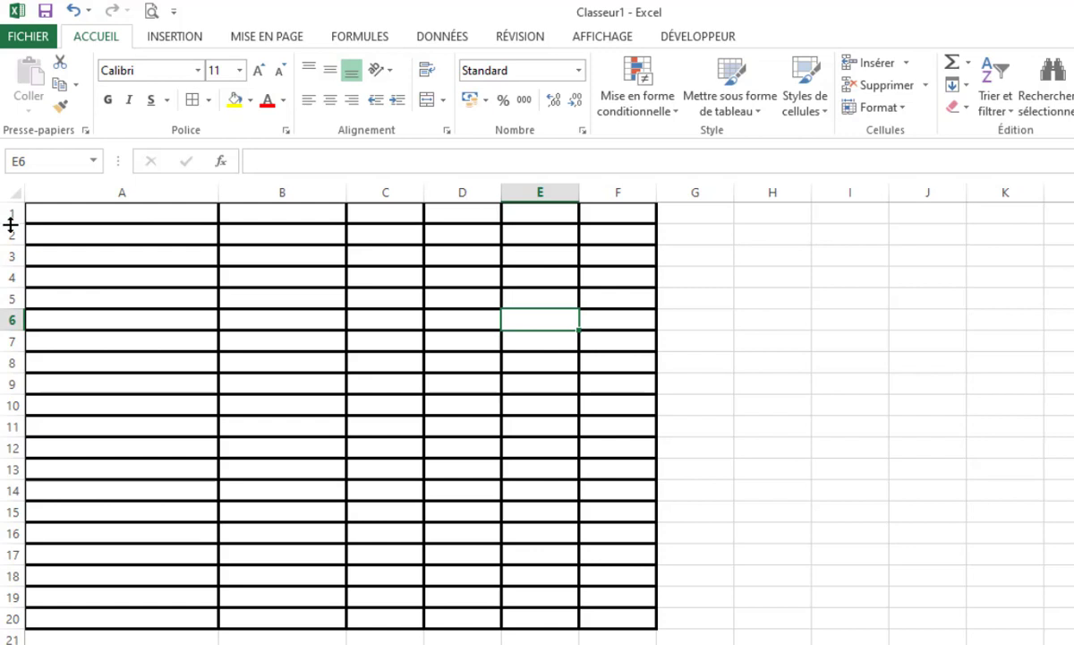
{"action": "mouse_move", "coordinate": [11, 224]}
{"action": "left_mouse_down"}
{"action": "mouse_move", "coordinate": [12, 306]}
{"action": "mouse_move", "coordinate": [10, 237]}
{"action": "left_mouse_up"}
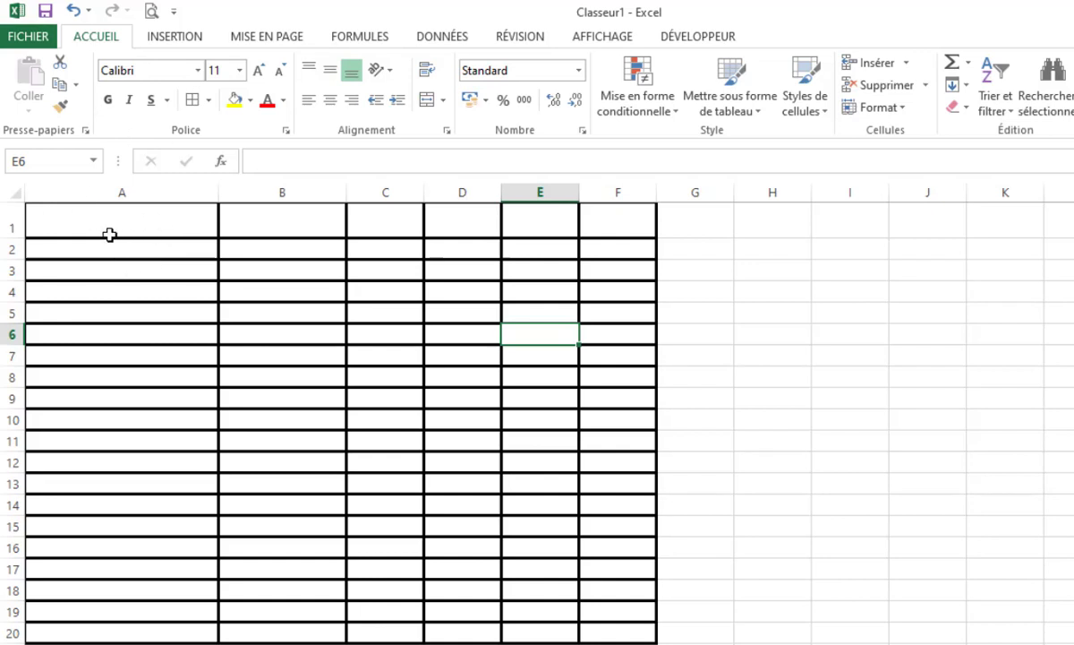
Try out selecting adjacent cells, vertically from A1 downward and horizontally across A6:B6
{"action": "left_click_drag", "start_coordinate": [102, 220], "coordinate": [96, 244]}
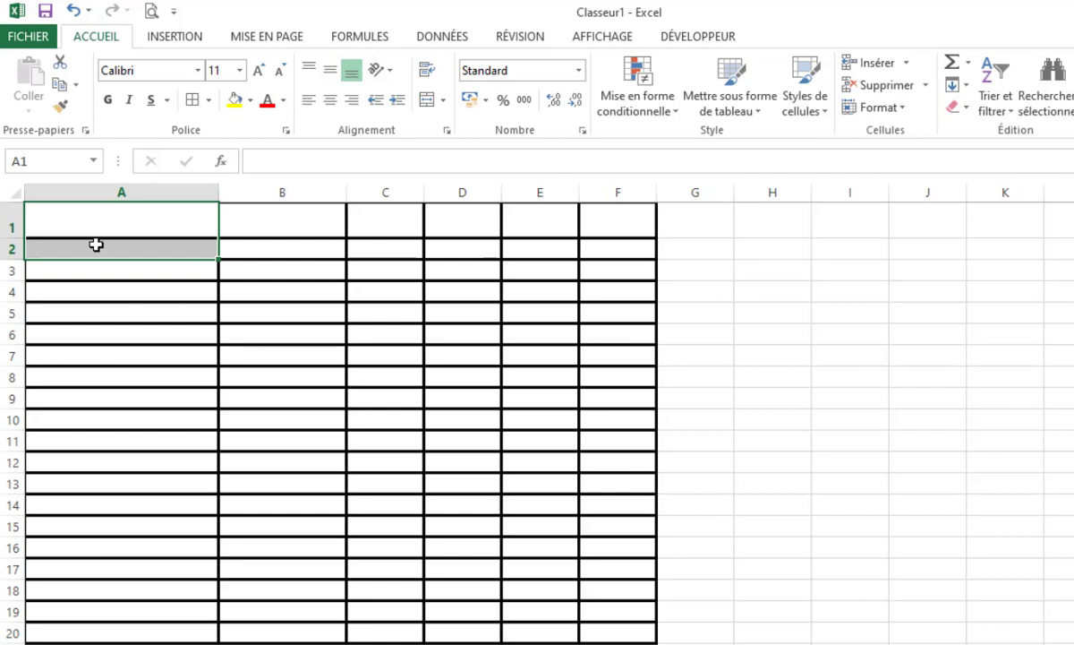
{"action": "left_click", "coordinate": [115, 218]}
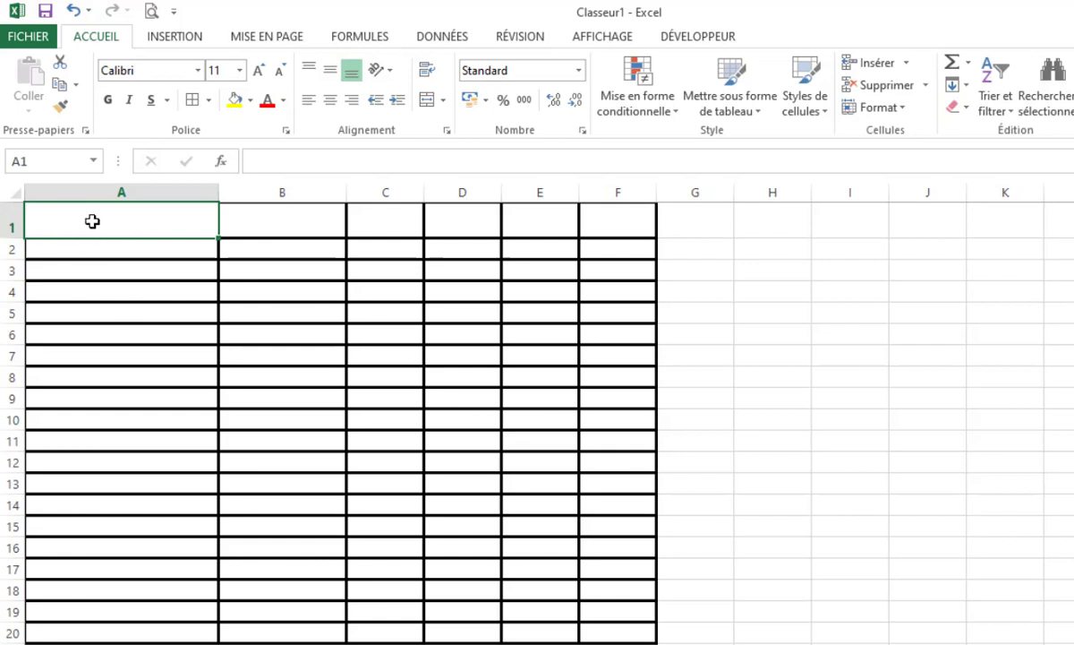
{"action": "left_click_drag", "start_coordinate": [91, 220], "coordinate": [88, 259]}
{"action": "left_click_drag", "start_coordinate": [211, 334], "coordinate": [240, 335]}
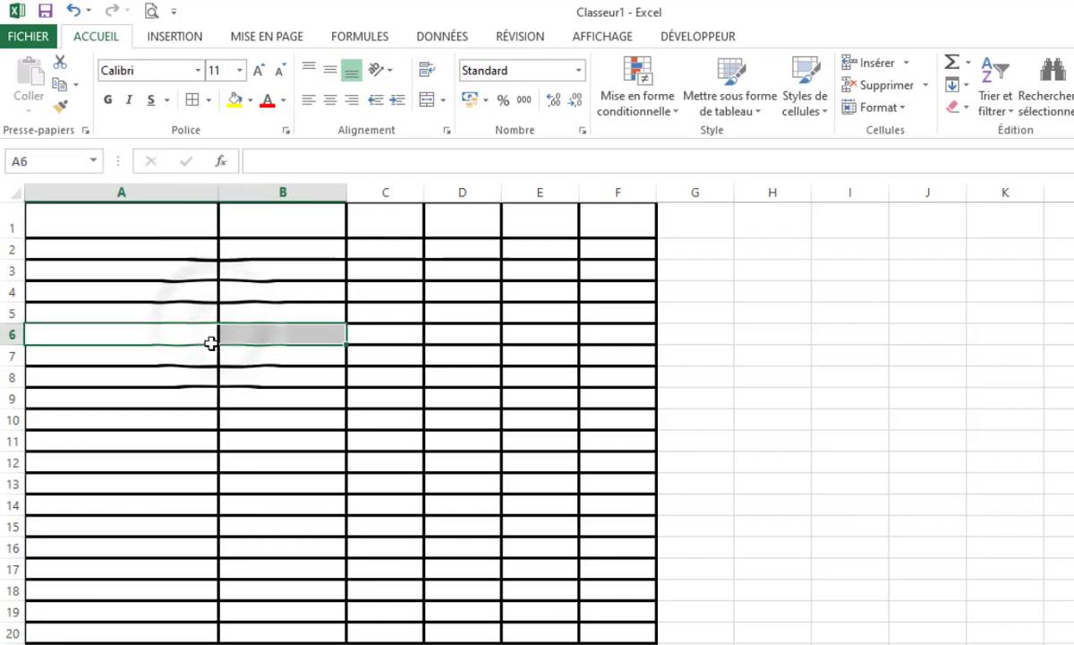
{"action": "left_click", "coordinate": [91, 249]}
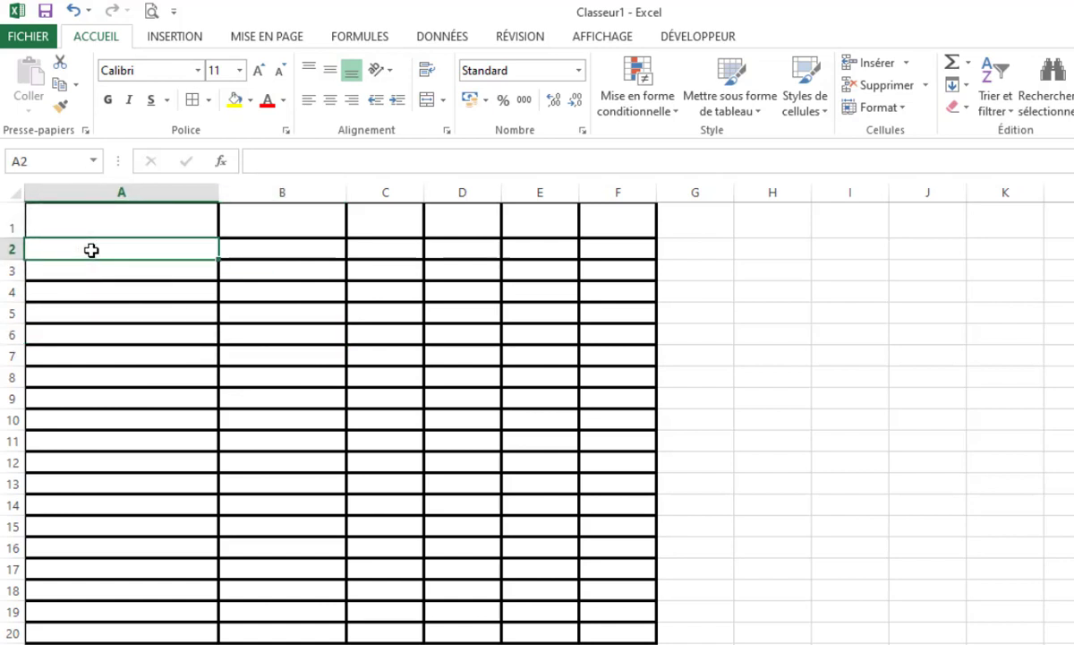
Try to merge cells A2:A4 with the first Fusionner option
{"action": "left_click_drag", "start_coordinate": [90, 250], "coordinate": [99, 290]}
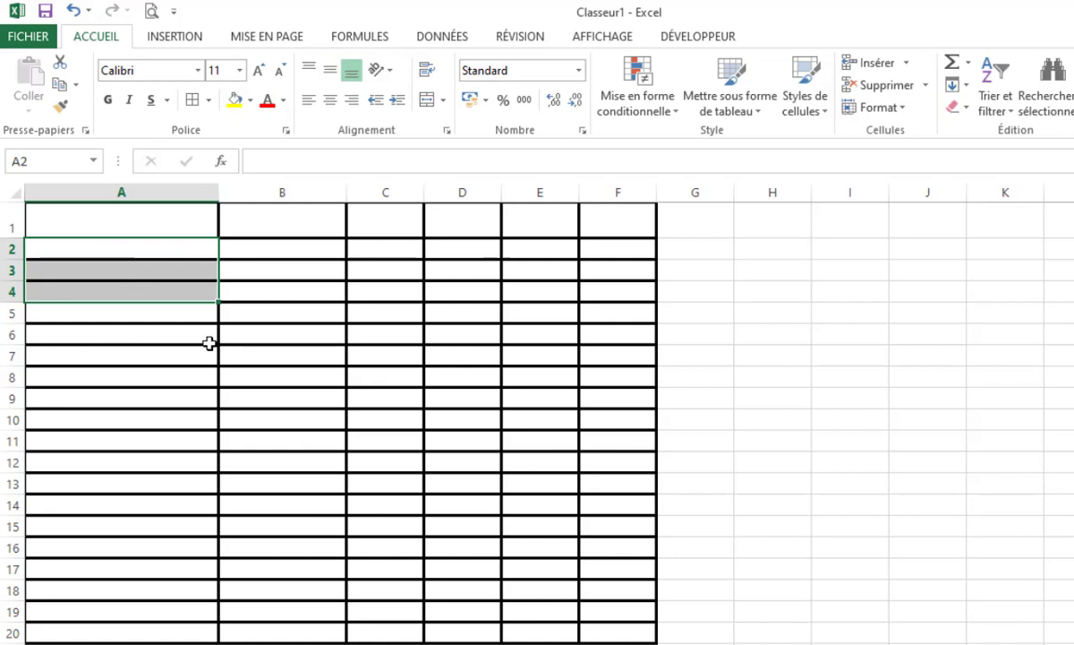
{"action": "left_click", "coordinate": [445, 108]}
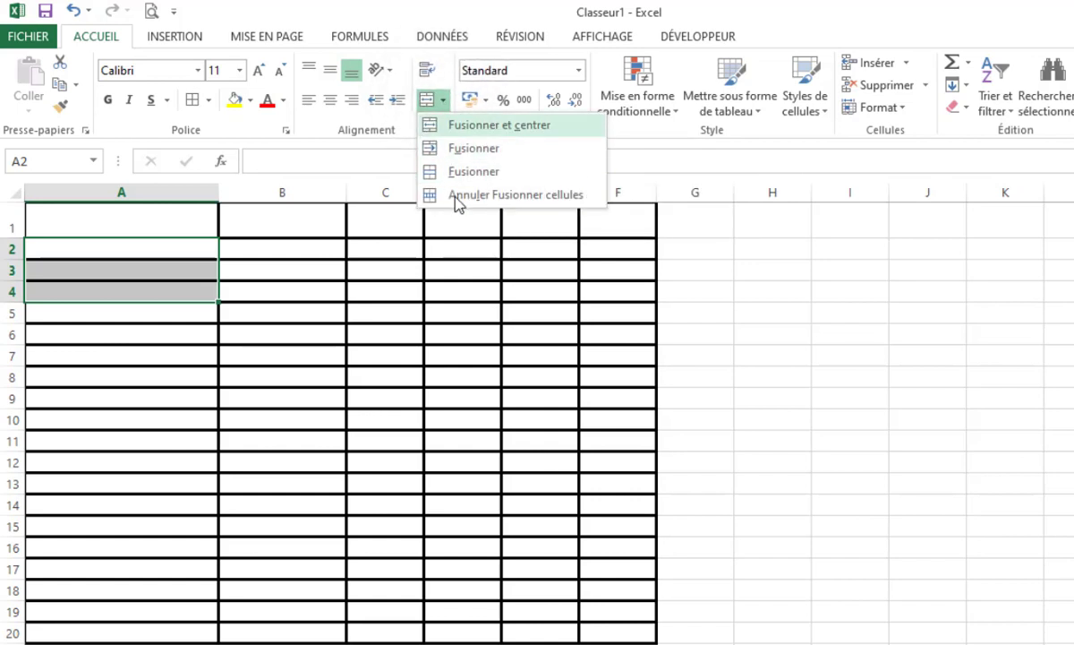
{"action": "left_click", "coordinate": [445, 106]}
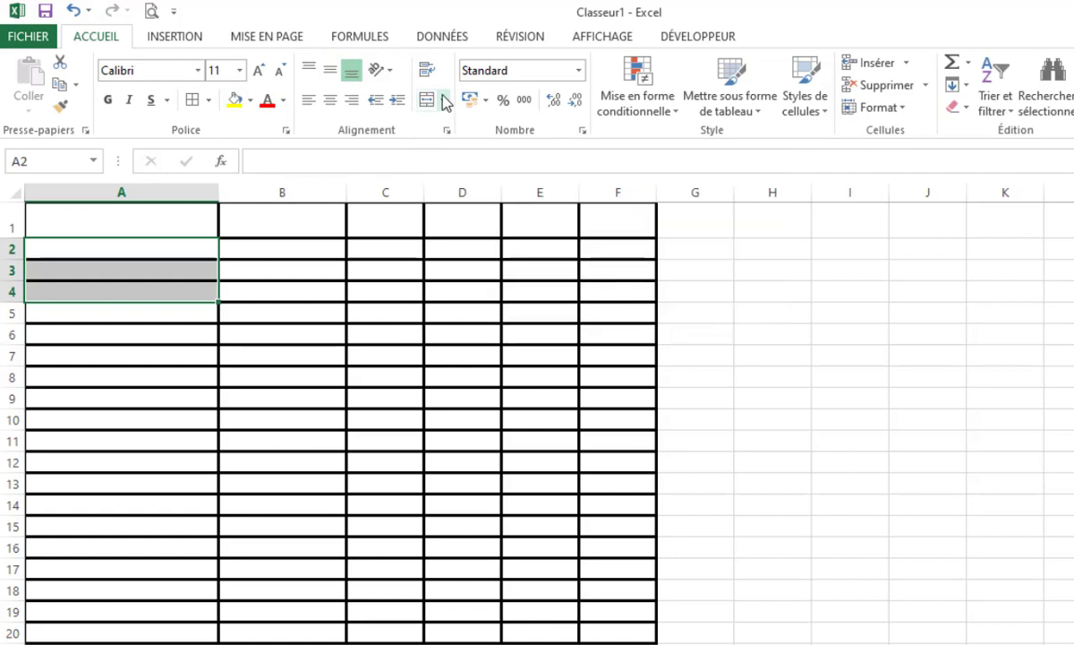
{"action": "left_click", "coordinate": [444, 100]}
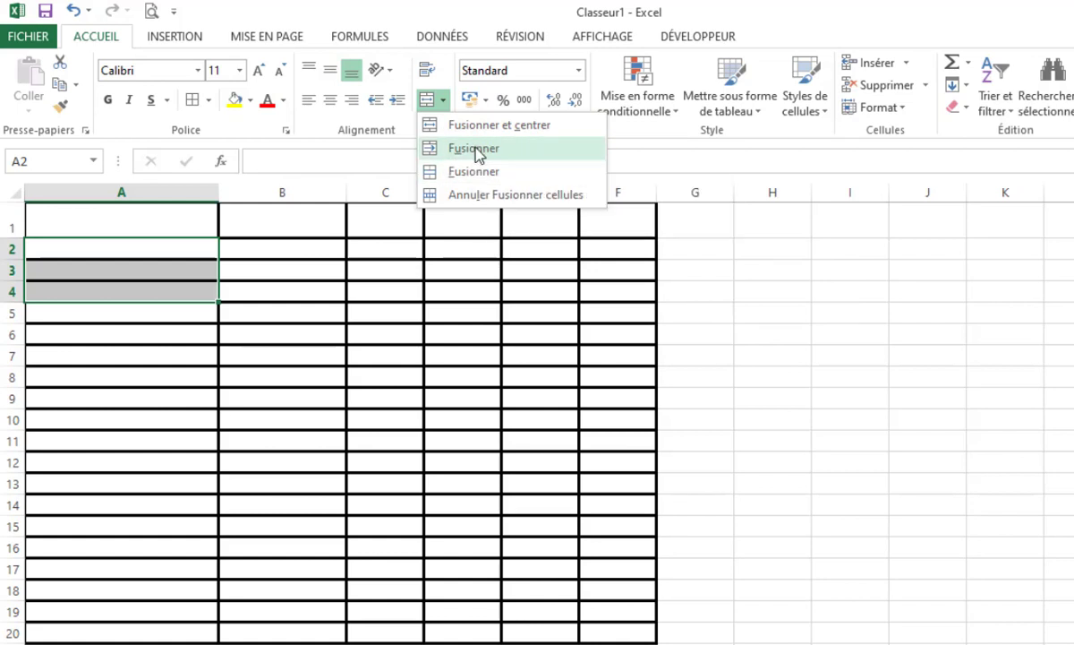
{"action": "left_click", "coordinate": [500, 148]}
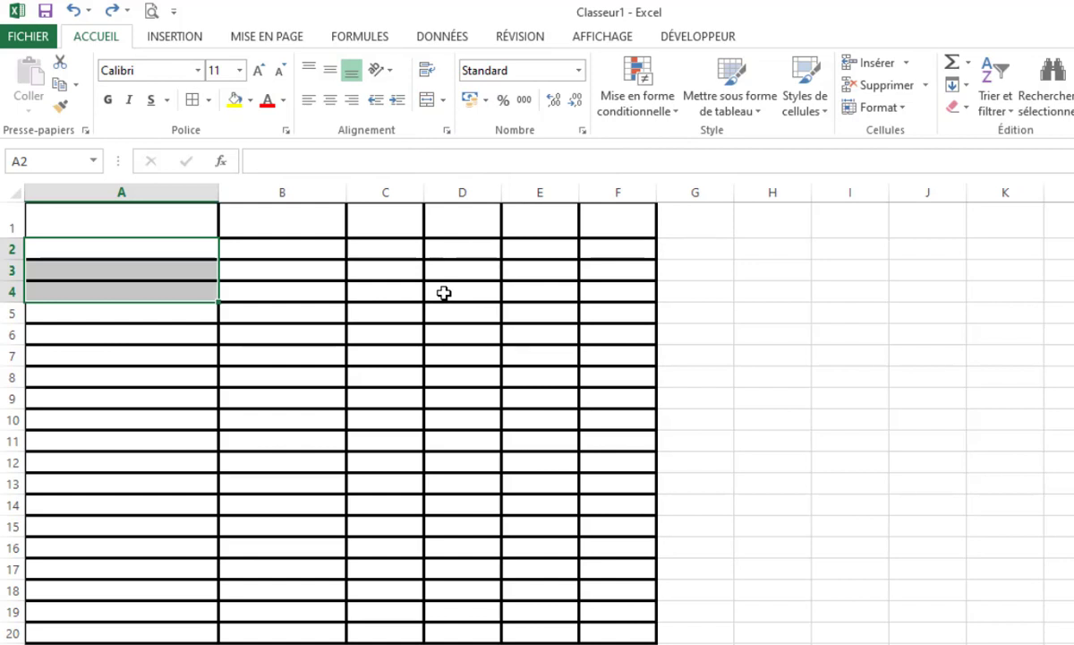
Try selecting A2:B2 across the row, reselect A2:A4 vertically and apply the first Fusionner option to it again
{"action": "left_click", "coordinate": [443, 100]}
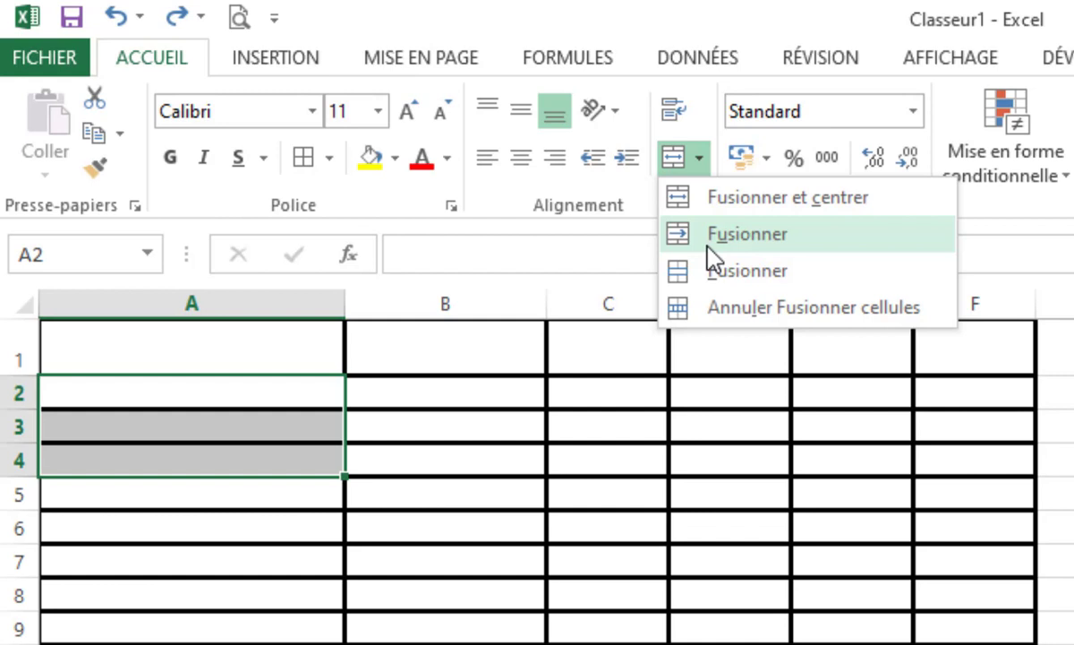
{"action": "left_click", "coordinate": [282, 403]}
{"action": "left_click_drag", "start_coordinate": [283, 391], "coordinate": [419, 401]}
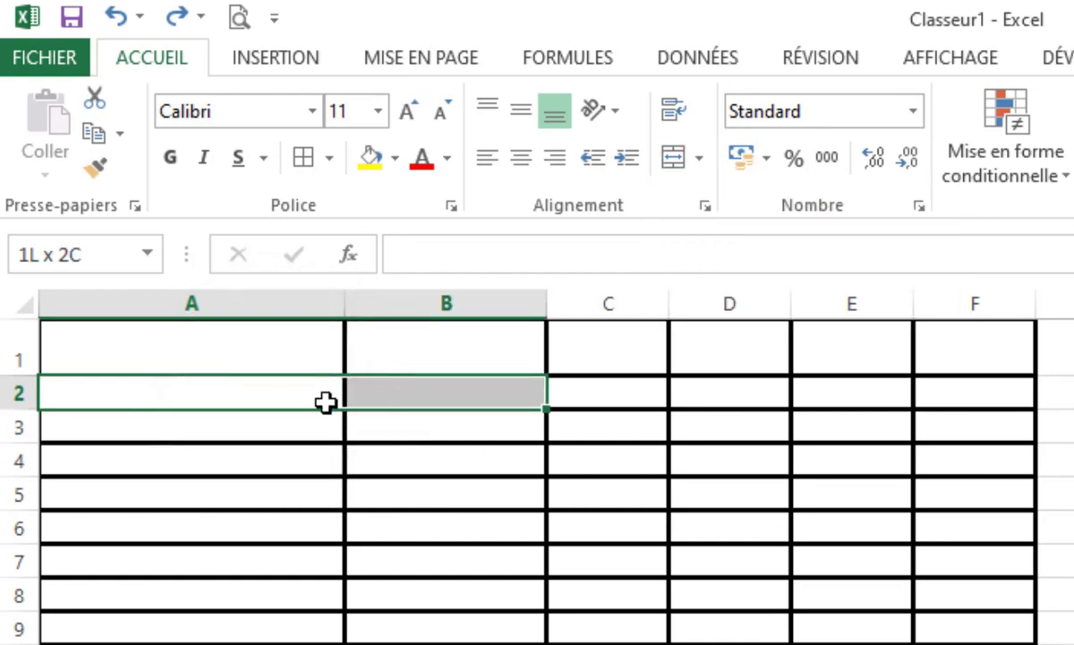
{"action": "left_click_drag", "start_coordinate": [381, 400], "coordinate": [227, 464]}
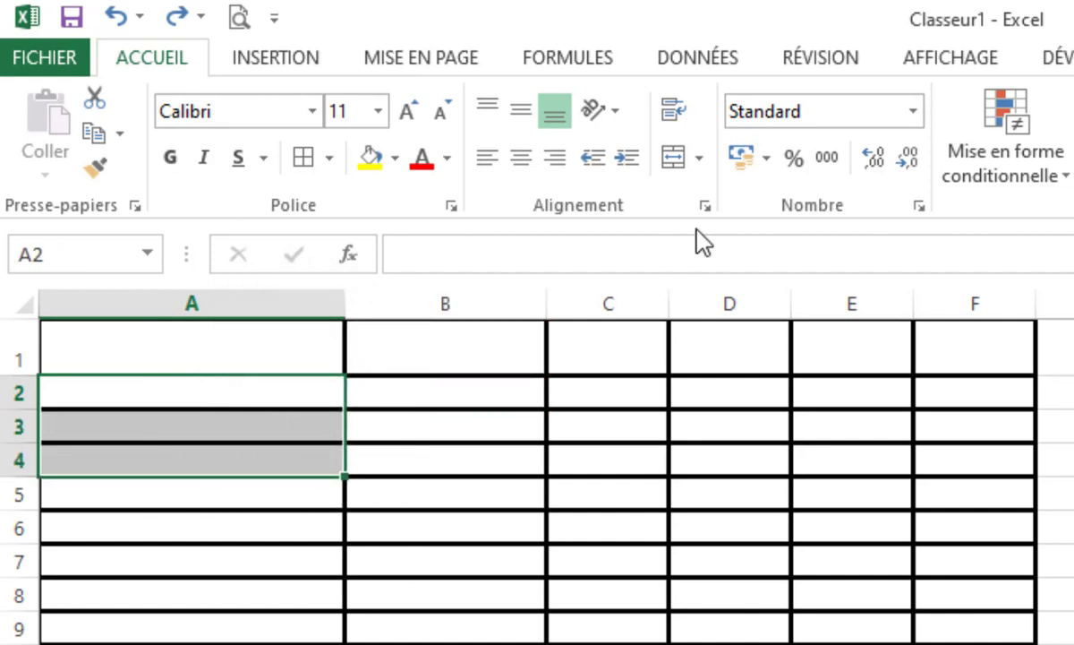
{"action": "left_click", "coordinate": [700, 159]}
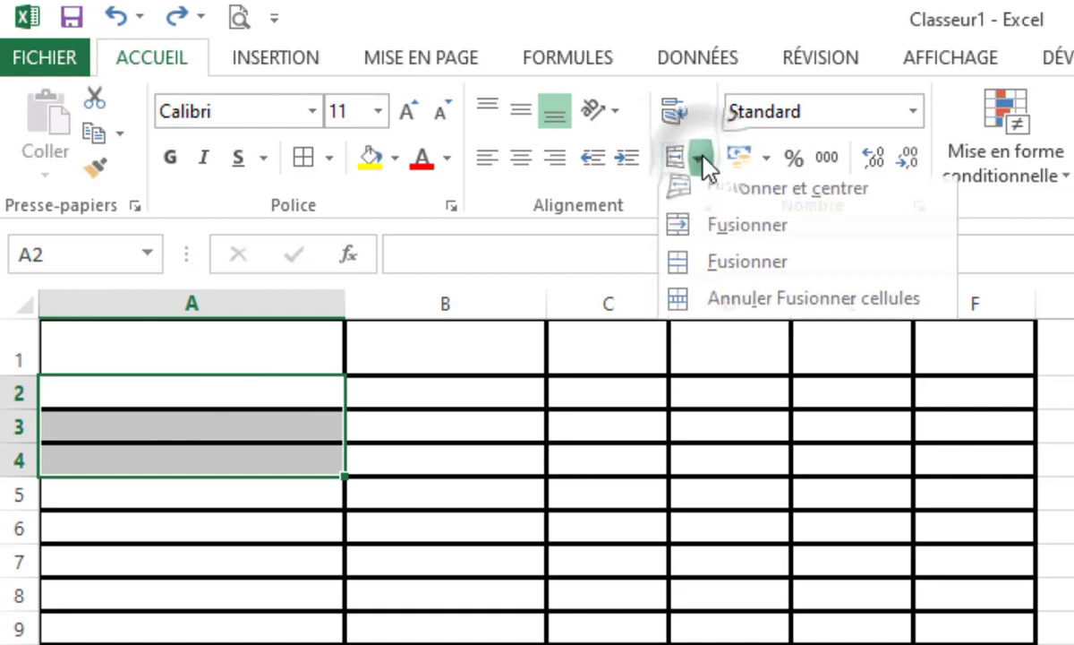
{"action": "left_click", "coordinate": [757, 237]}
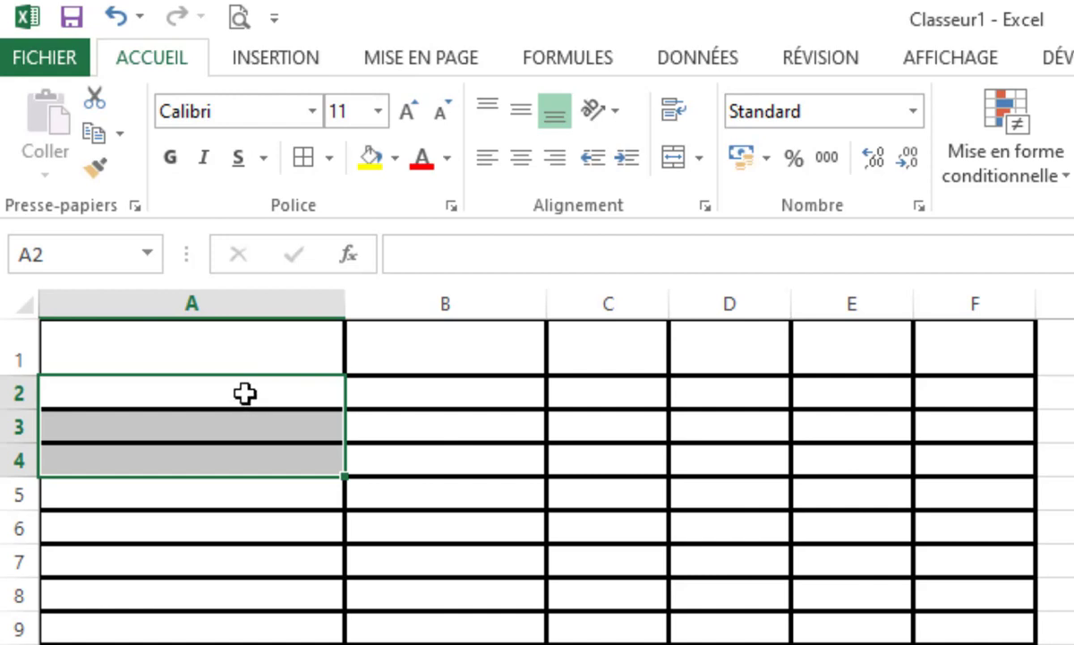
Merge the horizontally adjacent cells A2:B2 with the first Fusionner option
{"action": "left_click_drag", "start_coordinate": [246, 394], "coordinate": [403, 392]}
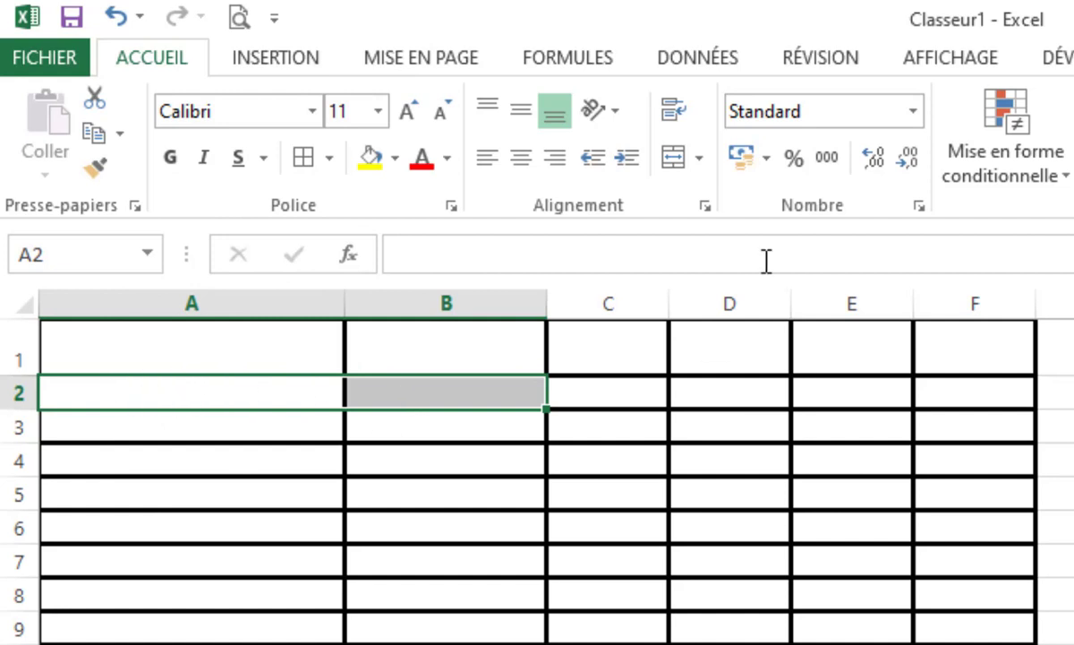
{"action": "left_click", "coordinate": [698, 158]}
{"action": "left_click", "coordinate": [769, 234]}
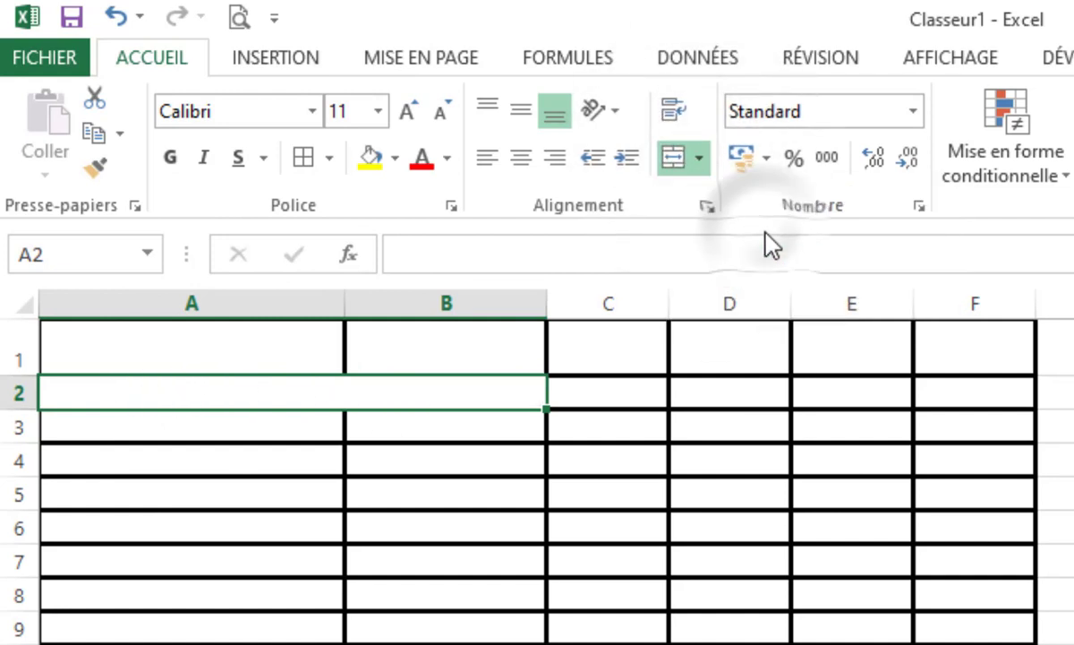
{"action": "left_click", "coordinate": [537, 489]}
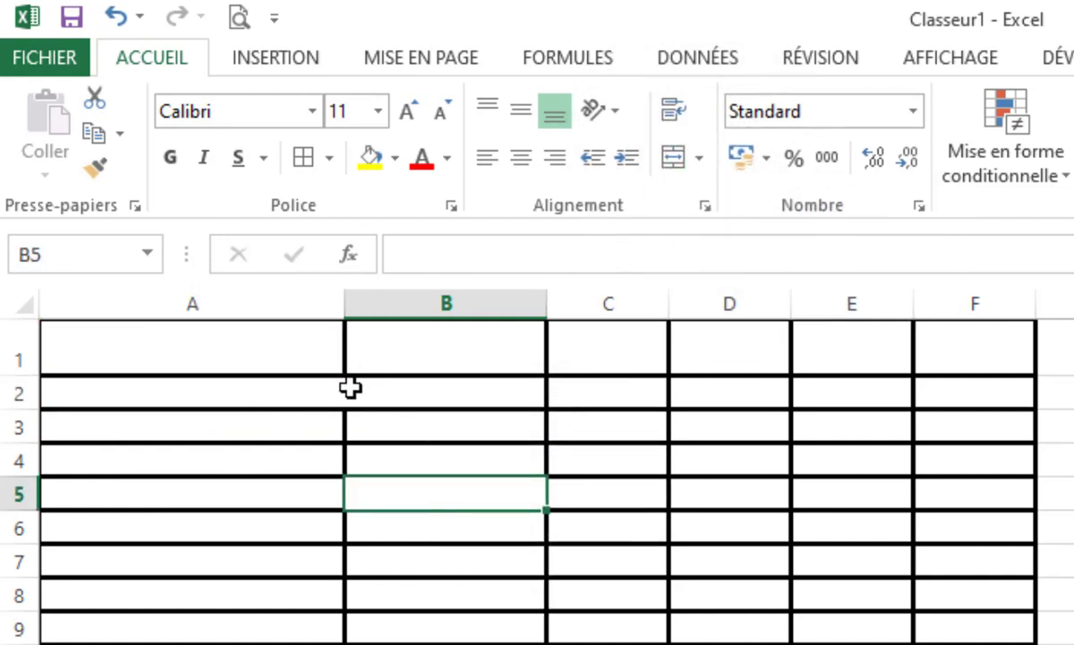
Try merging the vertical range A3:A5 with the second Fusionner option and undo it
{"action": "left_click_drag", "start_coordinate": [216, 424], "coordinate": [211, 492]}
{"action": "left_click", "coordinate": [700, 159]}
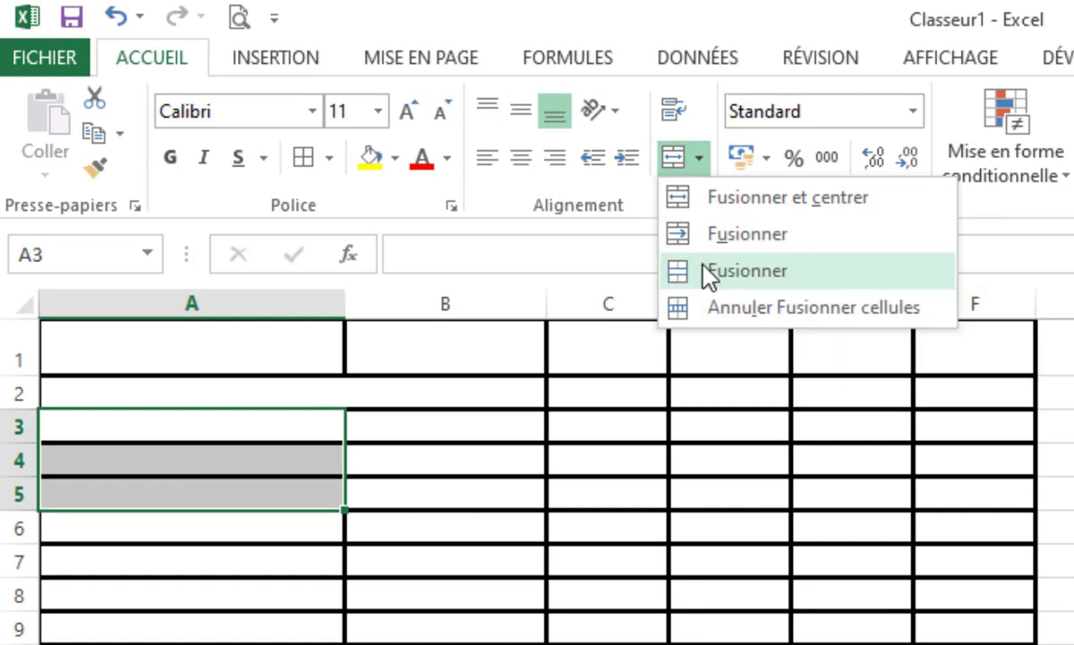
{"action": "left_click", "coordinate": [716, 276]}
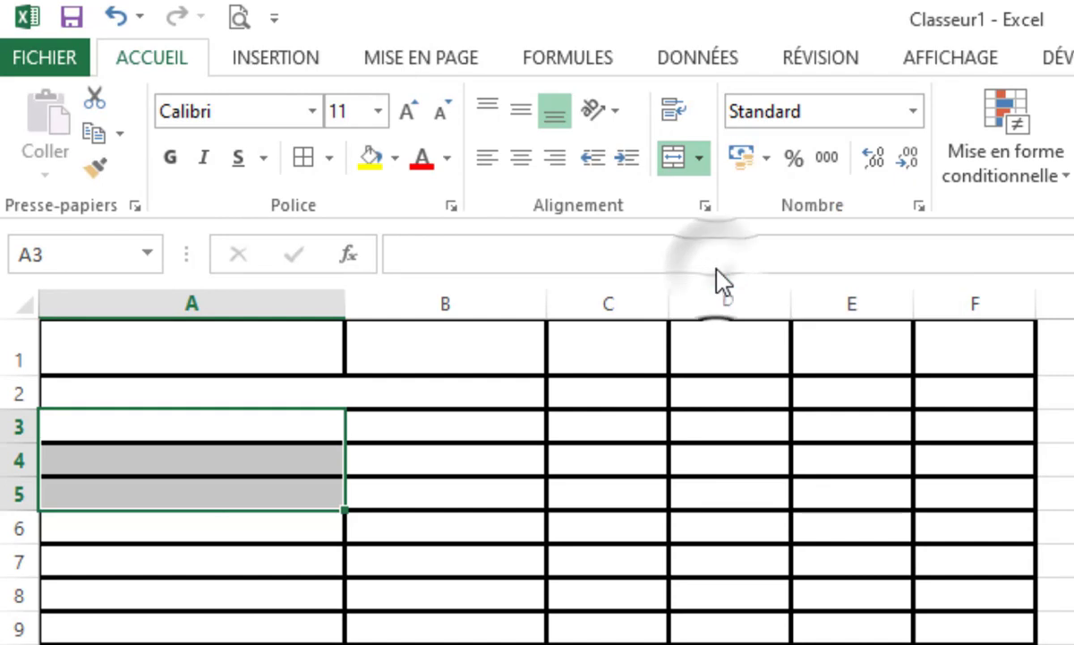
{"action": "left_click", "coordinate": [115, 14]}
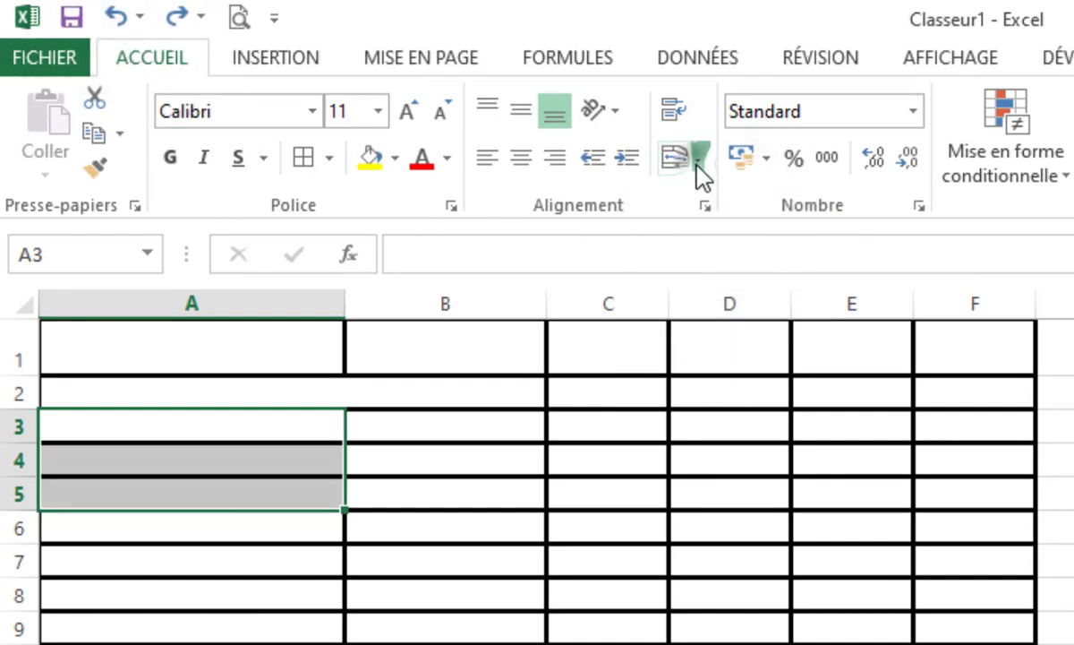
Merge cells A3:A5 using Fusionner et centrer
{"action": "left_click", "coordinate": [700, 160]}
{"action": "left_click", "coordinate": [746, 199]}
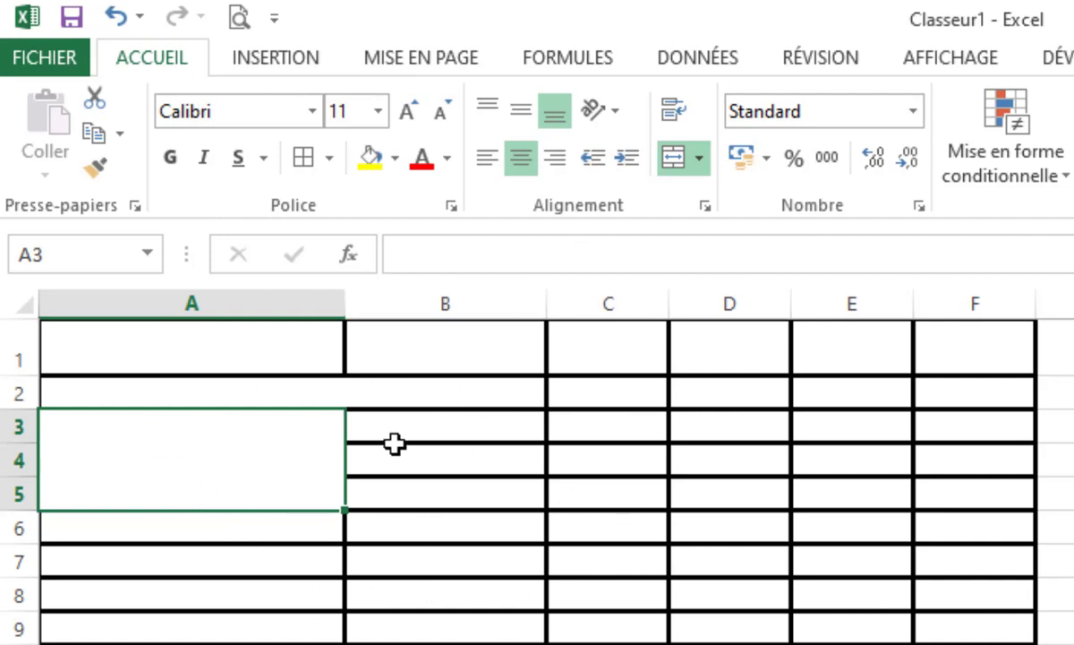
Unmerge A3:A5 with Annuler Fusionner cellules and check that each cell can be selected separately
{"action": "left_click", "coordinate": [700, 157]}
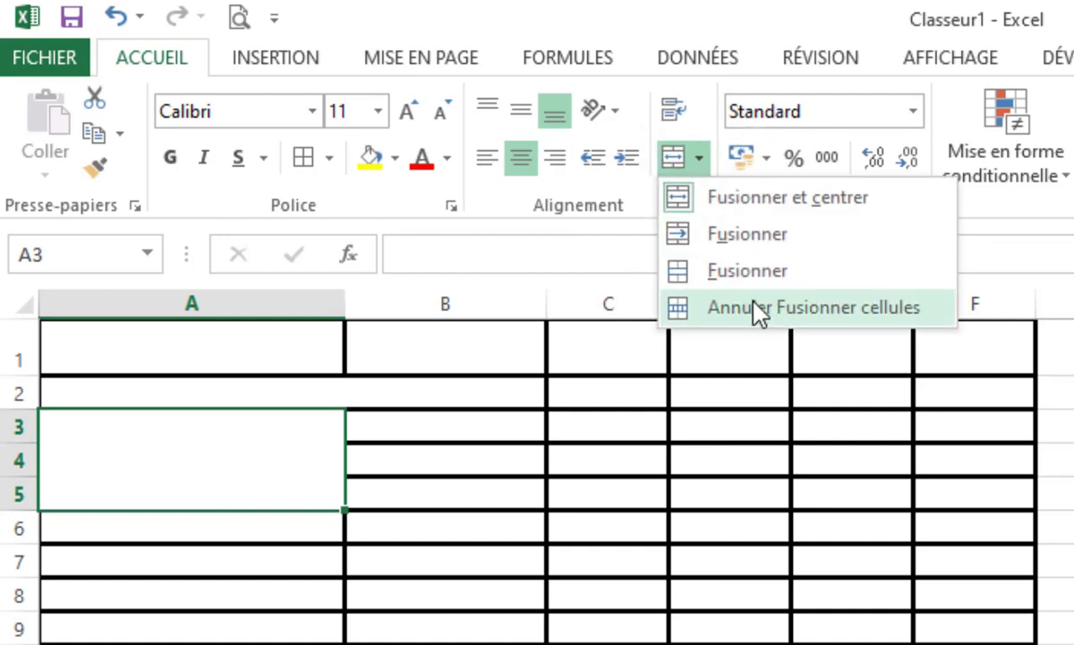
{"action": "left_click", "coordinate": [756, 307]}
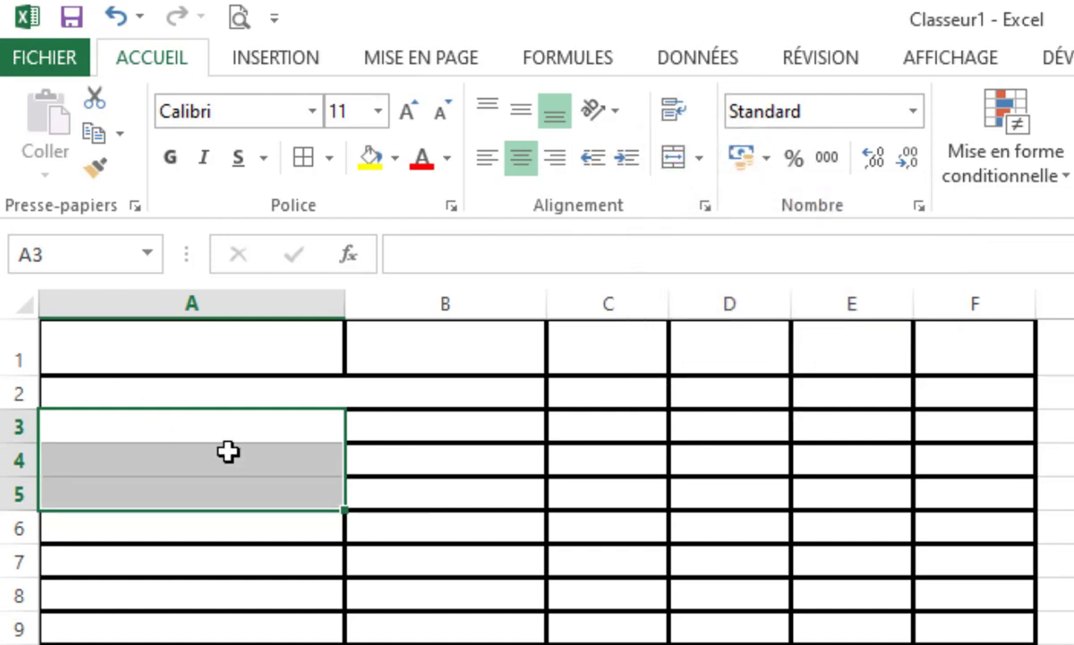
{"action": "left_click", "coordinate": [228, 492]}
{"action": "left_click", "coordinate": [208, 421]}
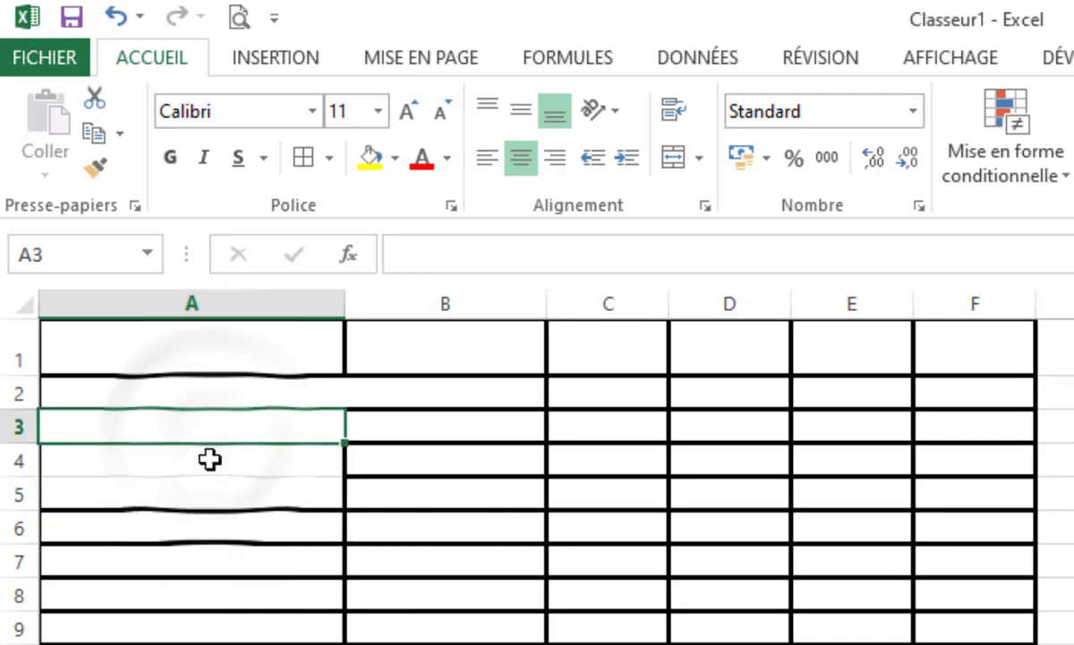
{"action": "left_click", "coordinate": [210, 458]}
{"action": "left_click", "coordinate": [213, 491]}
Unmerge A2:B2 with Annuler Fusionner cellules and check the separated cells by selecting A2 and B2:B3
{"action": "left_click", "coordinate": [185, 402]}
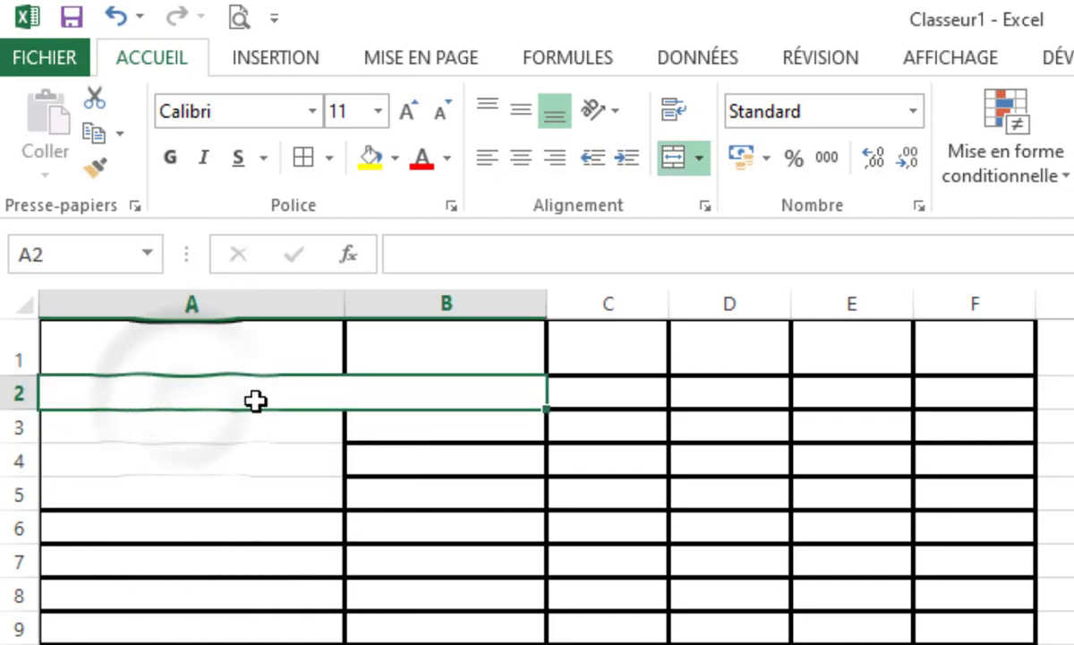
{"action": "left_click", "coordinate": [699, 158]}
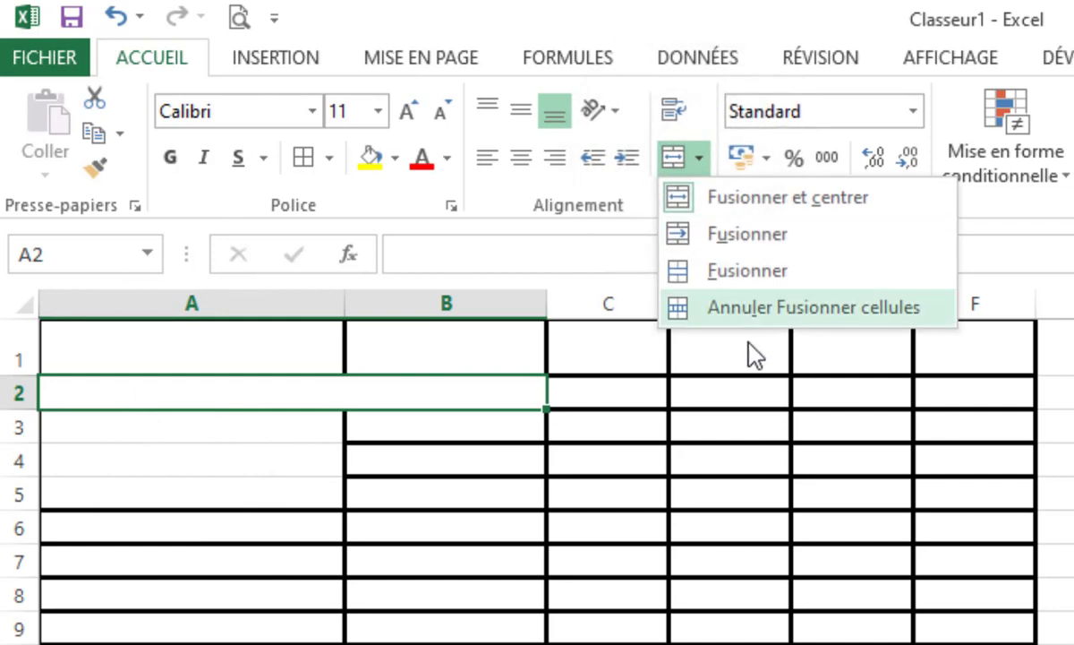
{"action": "left_click", "coordinate": [794, 312]}
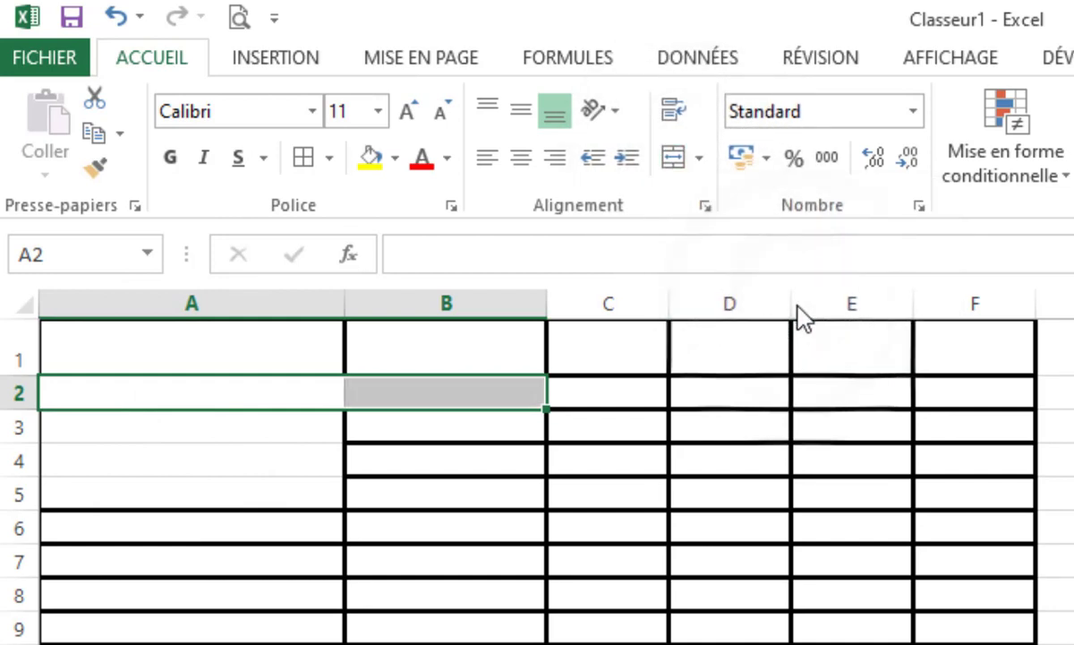
{"action": "left_click", "coordinate": [278, 524]}
{"action": "left_click", "coordinate": [256, 399]}
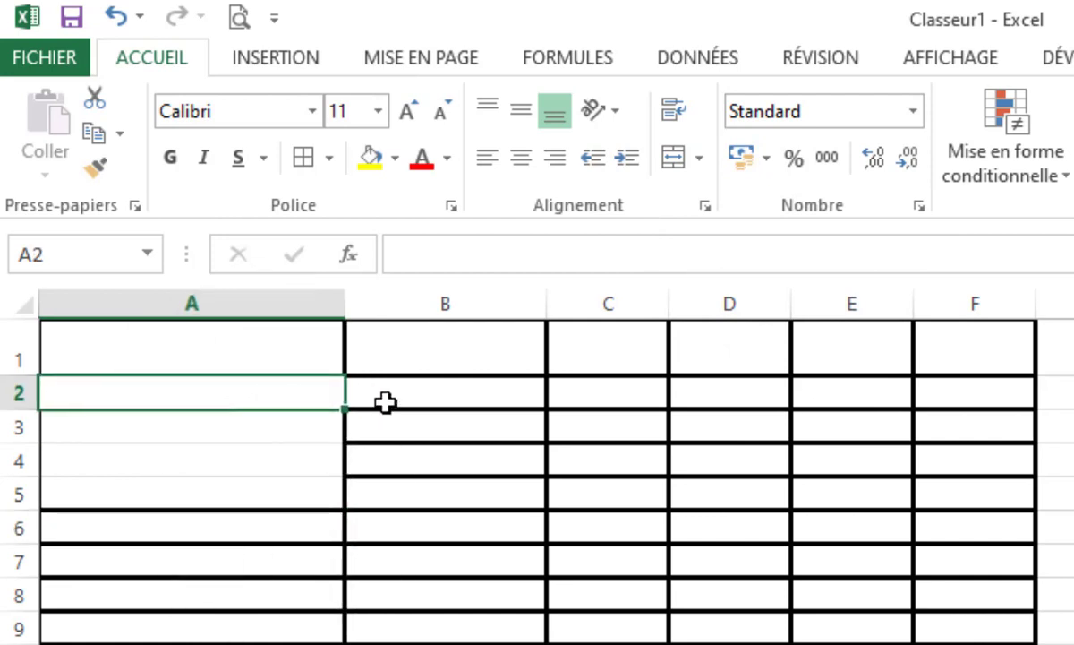
{"action": "left_click_drag", "start_coordinate": [385, 403], "coordinate": [385, 426]}
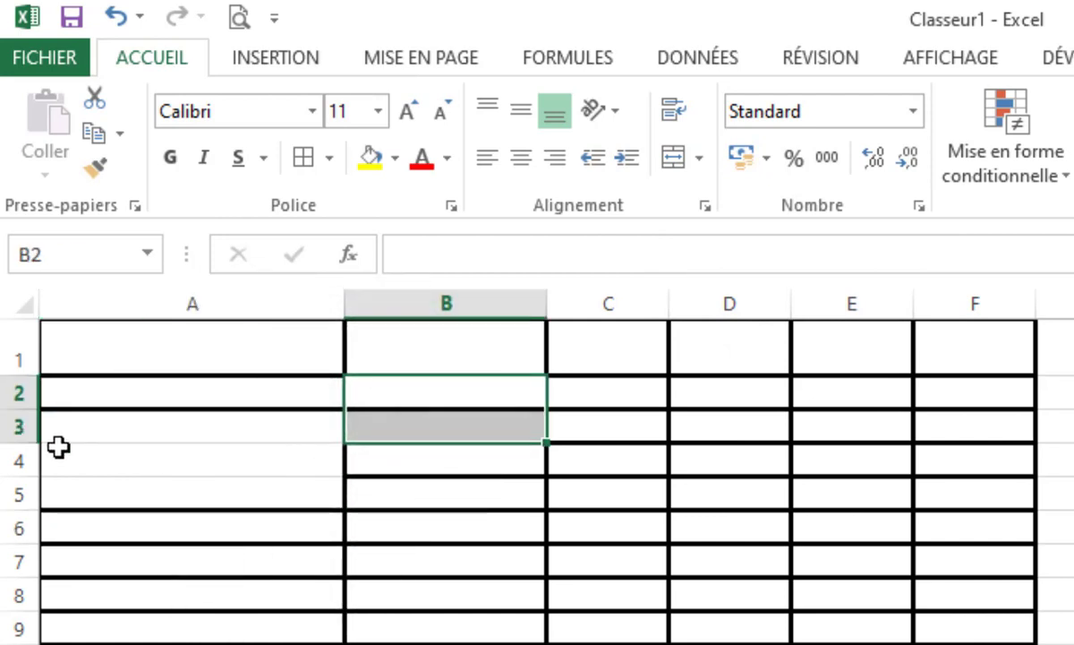